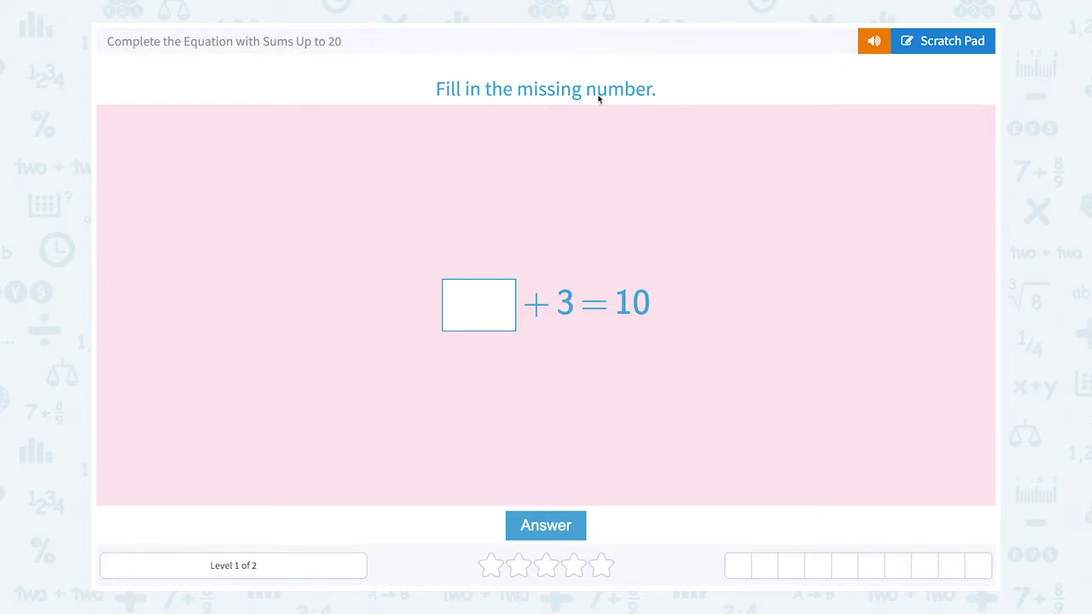
On the scratch pad, work out □ + 3 = 10 as n = 10 − 3, n = 7
click(942, 41)
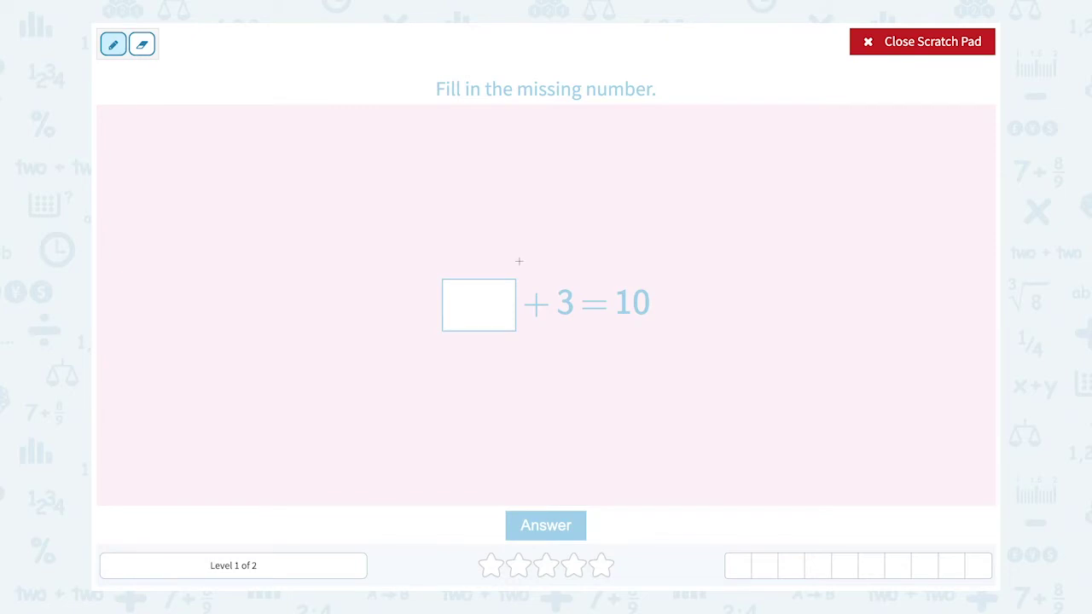
mouse_move(471, 287)
mouse_down()
mouse_move(469, 316)
mouse_move(479, 286)
mouse_move(491, 320)
mouse_up()
mouse_move(470, 346)
mouse_down()
mouse_move(469, 377)
mouse_move(469, 348)
mouse_move(494, 359)
mouse_move(492, 381)
mouse_move(531, 363)
mouse_up()
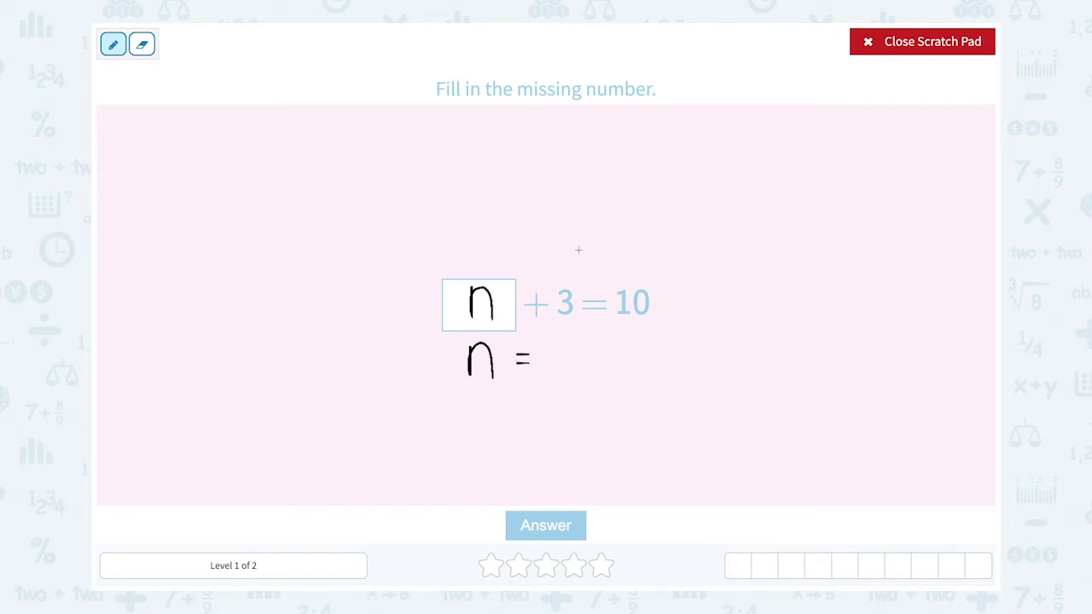
mouse_move(554, 283)
mouse_down()
mouse_move(572, 254)
mouse_move(659, 250)
mouse_move(677, 287)
mouse_move(685, 275)
mouse_up()
drag(558, 338, 561, 379)
mouse_move(584, 334)
mouse_down()
mouse_move(595, 370)
mouse_move(584, 333)
mouse_move(659, 347)
mouse_move(671, 374)
mouse_move(650, 369)
mouse_up()
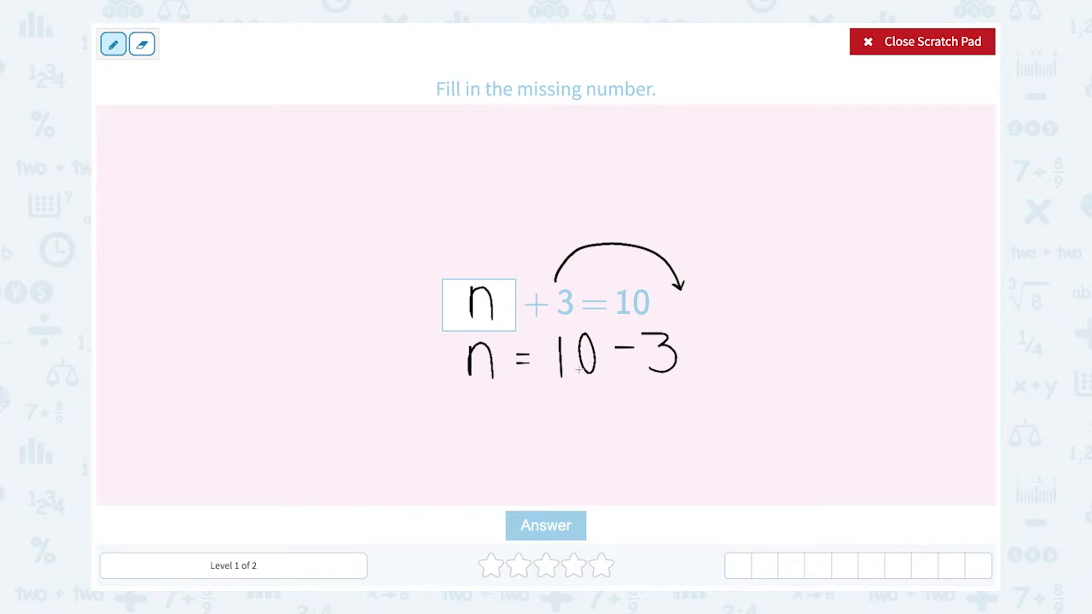
mouse_move(469, 410)
mouse_down()
mouse_move(470, 437)
mouse_move(492, 399)
mouse_move(498, 437)
mouse_move(568, 394)
mouse_move(583, 411)
mouse_move(578, 432)
mouse_up()
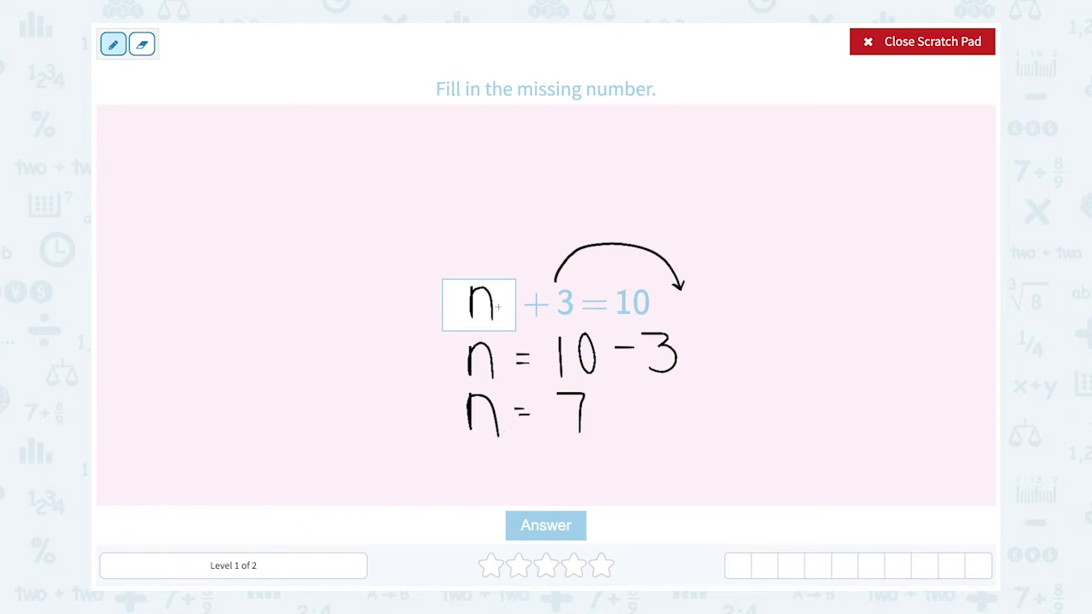
mouse_move(462, 249)
mouse_down()
mouse_move(492, 249)
mouse_move(479, 278)
mouse_up()
Put away the scratch pad and submit 7 in the answer box
click(893, 39)
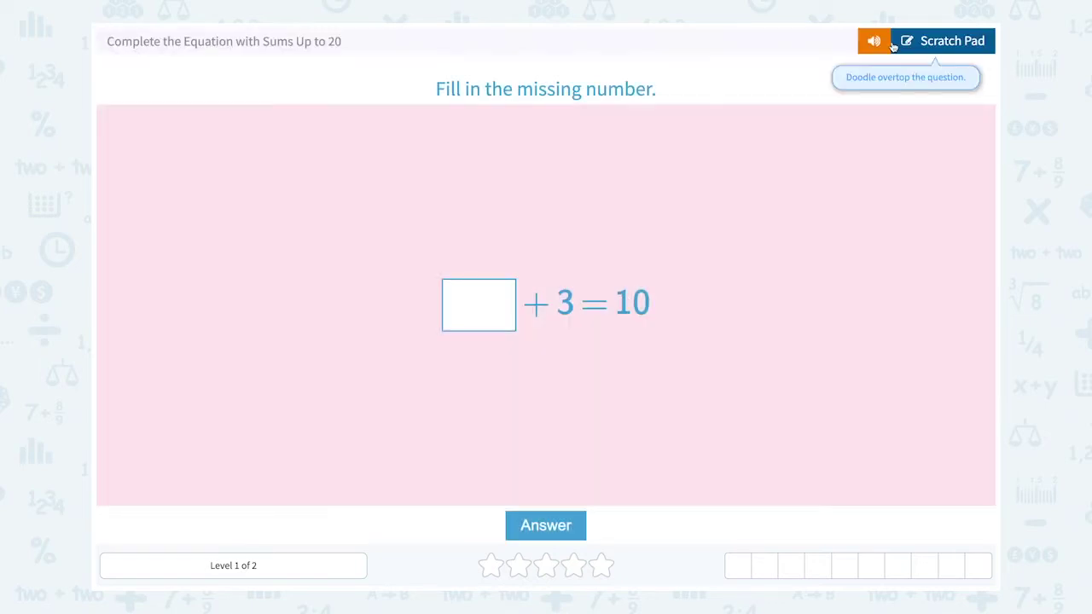
click(480, 306)
text(7)
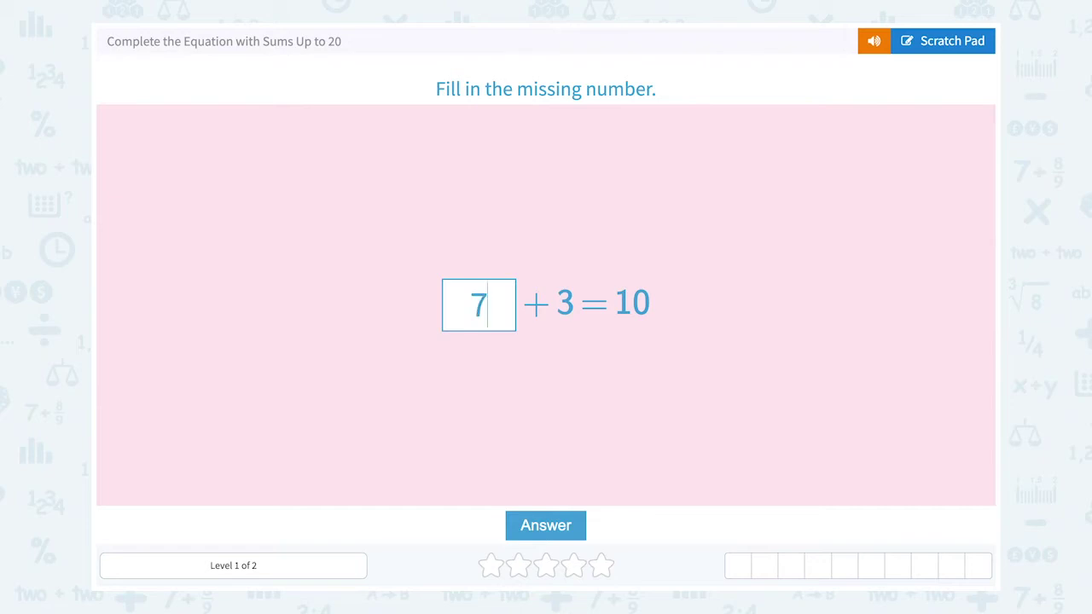
click(546, 525)
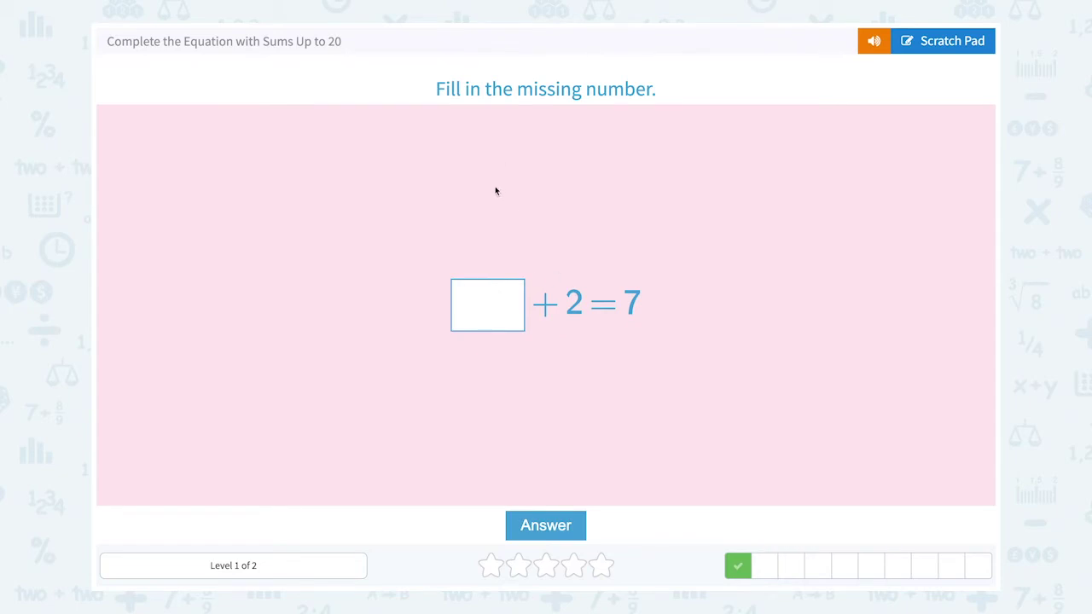
On the scratch pad, work out □ + 2 = 7 as n = 7 − 2, n = 5
click(927, 41)
mouse_move(469, 292)
mouse_down()
mouse_move(472, 328)
mouse_move(482, 285)
mouse_move(495, 332)
mouse_up()
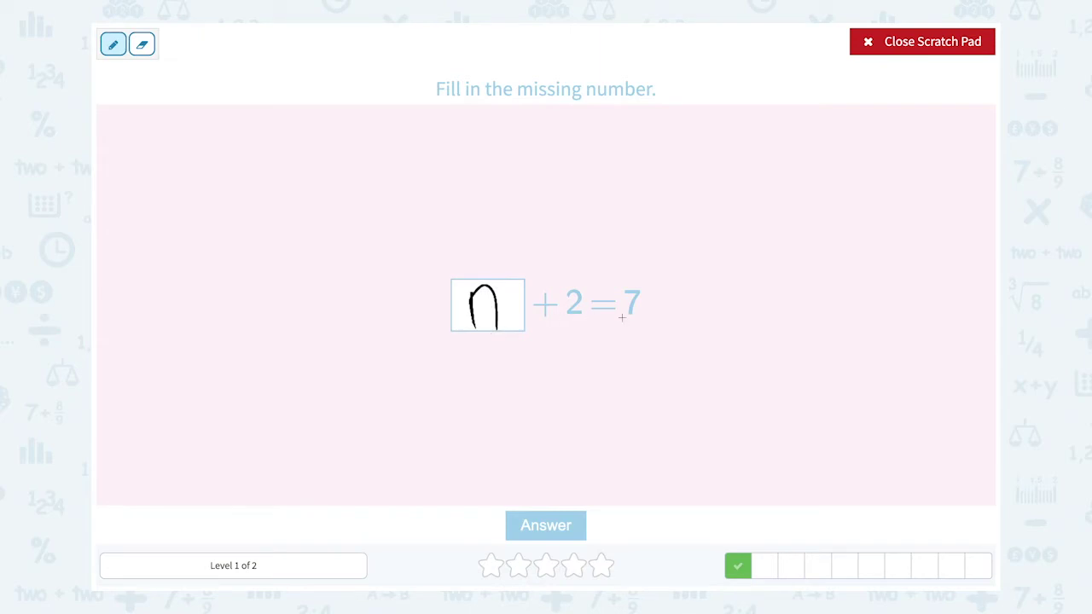
mouse_move(475, 348)
mouse_down()
mouse_move(475, 384)
mouse_move(495, 354)
mouse_move(495, 388)
mouse_move(534, 359)
mouse_move(543, 365)
mouse_up()
mouse_move(569, 282)
mouse_down()
mouse_move(587, 260)
mouse_move(679, 292)
mouse_move(680, 271)
mouse_up()
mouse_move(555, 347)
mouse_down()
mouse_move(585, 346)
mouse_move(576, 396)
mouse_move(635, 347)
mouse_move(639, 383)
mouse_up()
mouse_move(475, 410)
mouse_down()
mouse_move(473, 449)
mouse_move(494, 427)
mouse_move(495, 450)
mouse_move(539, 418)
mouse_move(547, 424)
mouse_up()
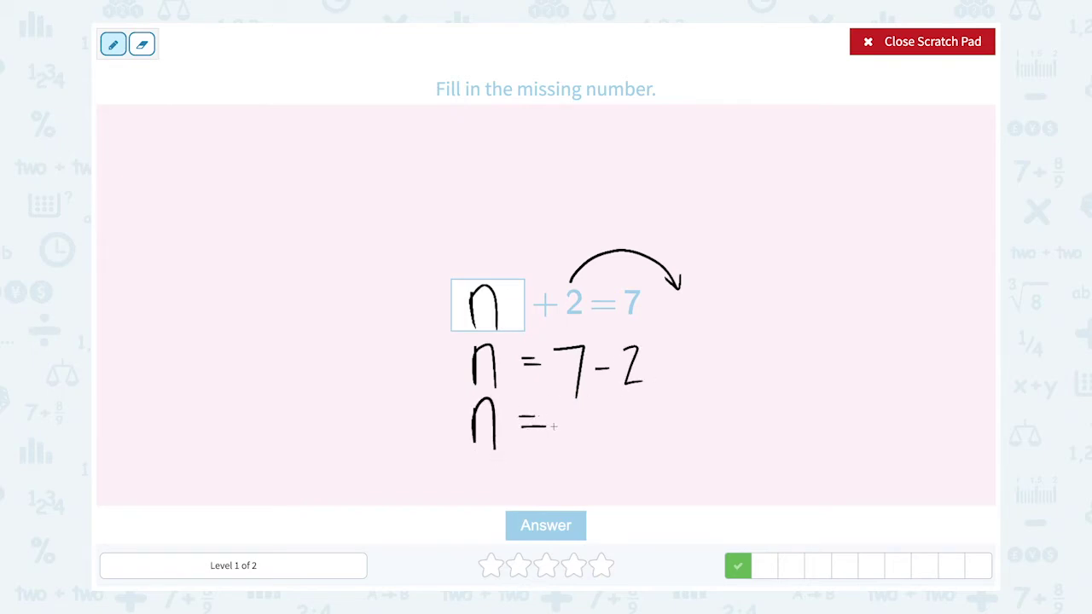
mouse_move(575, 408)
mouse_down()
mouse_move(581, 444)
mouse_move(572, 430)
mouse_up()
mouse_move(469, 247)
mouse_down()
mouse_move(483, 247)
mouse_move(468, 248)
mouse_move(488, 263)
mouse_move(471, 270)
mouse_up()
Put away the scratch pad and submit 5 in the answer box
click(888, 48)
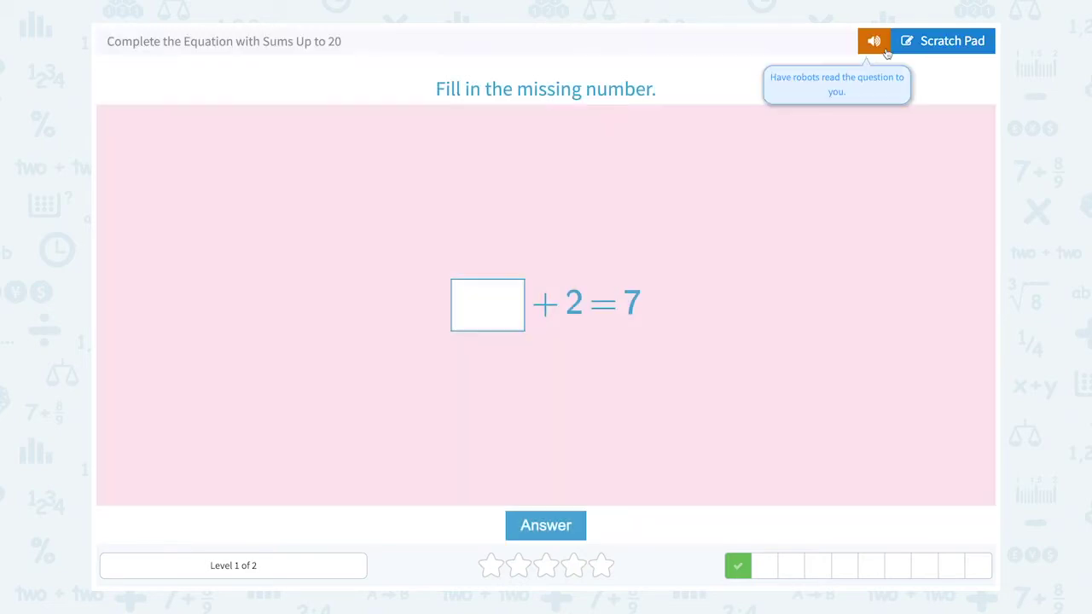
click(497, 303)
text(5)
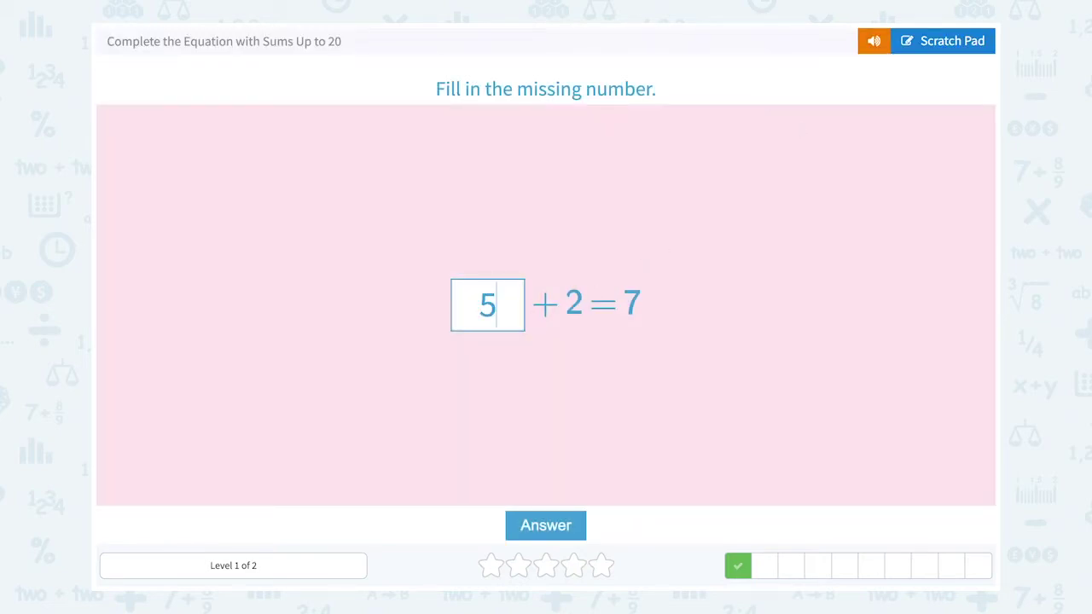
click(546, 526)
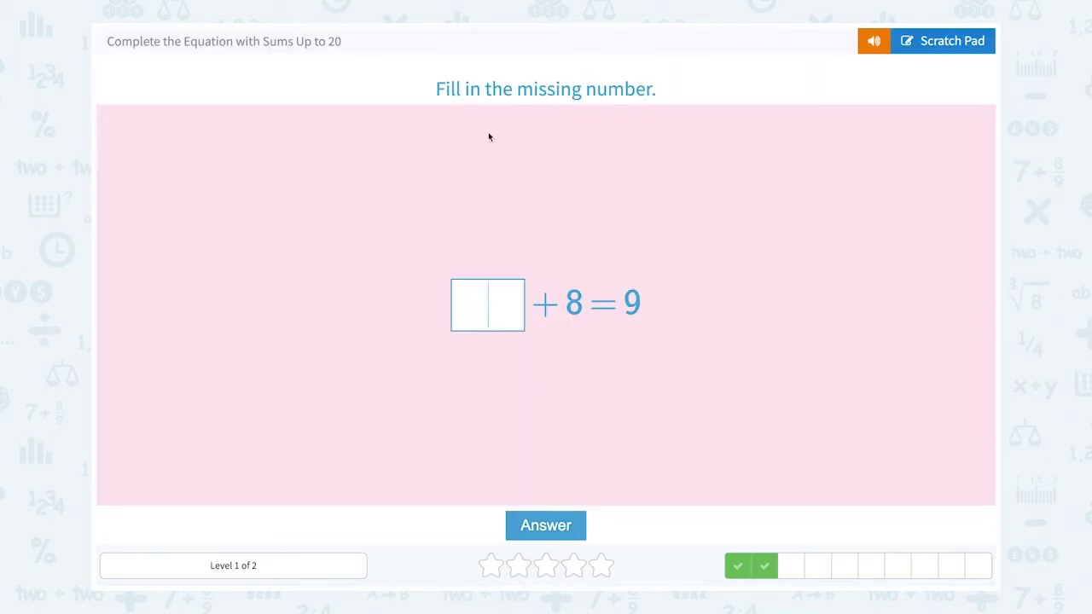
On the scratch pad, work out □ + 8 = 9 as n = 9 − 8, n = 1
click(927, 44)
mouse_move(481, 292)
mouse_down()
mouse_move(480, 328)
mouse_move(493, 283)
mouse_move(507, 331)
mouse_move(487, 378)
mouse_move(500, 345)
mouse_move(509, 390)
mouse_move(574, 354)
mouse_move(588, 365)
mouse_move(587, 386)
mouse_up()
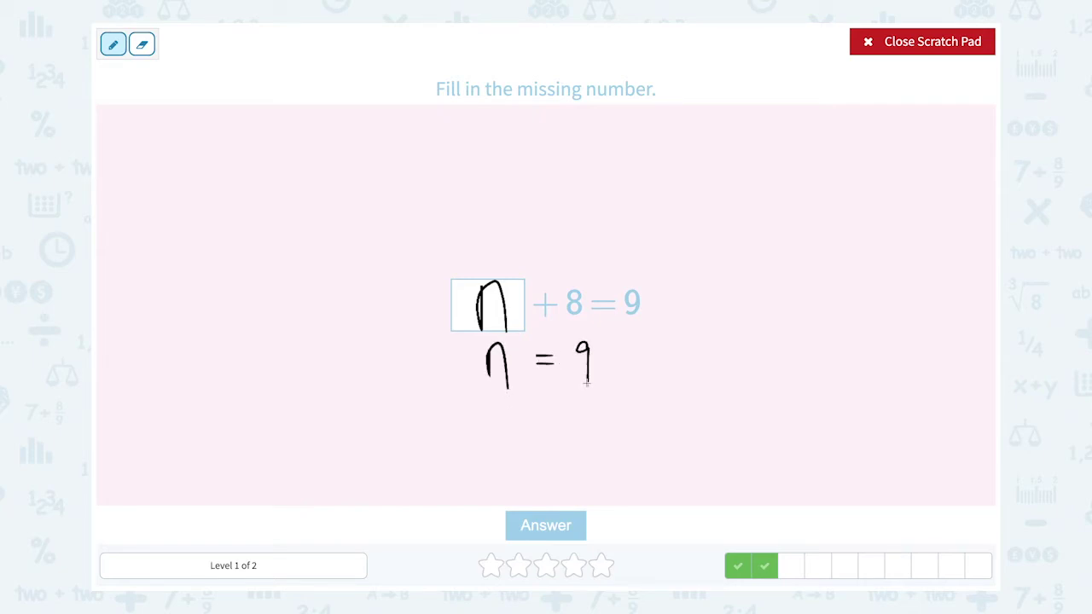
mouse_move(565, 278)
mouse_down()
mouse_move(628, 254)
mouse_move(689, 299)
mouse_up()
mouse_move(604, 362)
mouse_down()
mouse_move(628, 362)
mouse_move(656, 340)
mouse_move(661, 374)
mouse_move(672, 332)
mouse_up()
mouse_move(502, 407)
mouse_down()
mouse_move(502, 434)
mouse_move(511, 398)
mouse_move(516, 433)
mouse_up()
drag(538, 410, 566, 419)
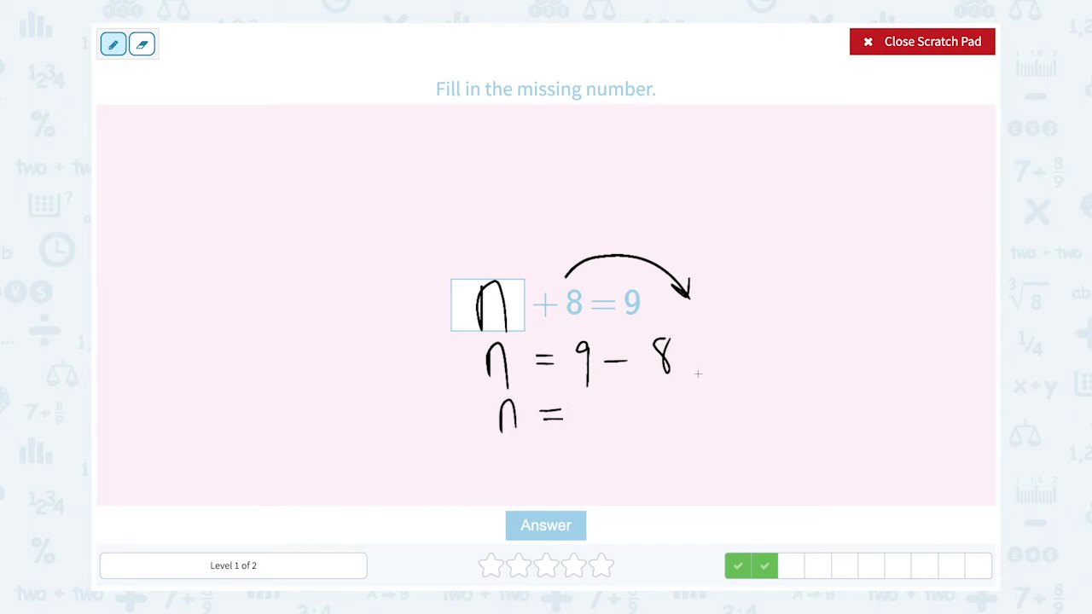
drag(590, 402, 590, 436)
drag(510, 250, 511, 276)
Put away the scratch pad and submit 1 in the answer box
click(930, 43)
click(487, 312)
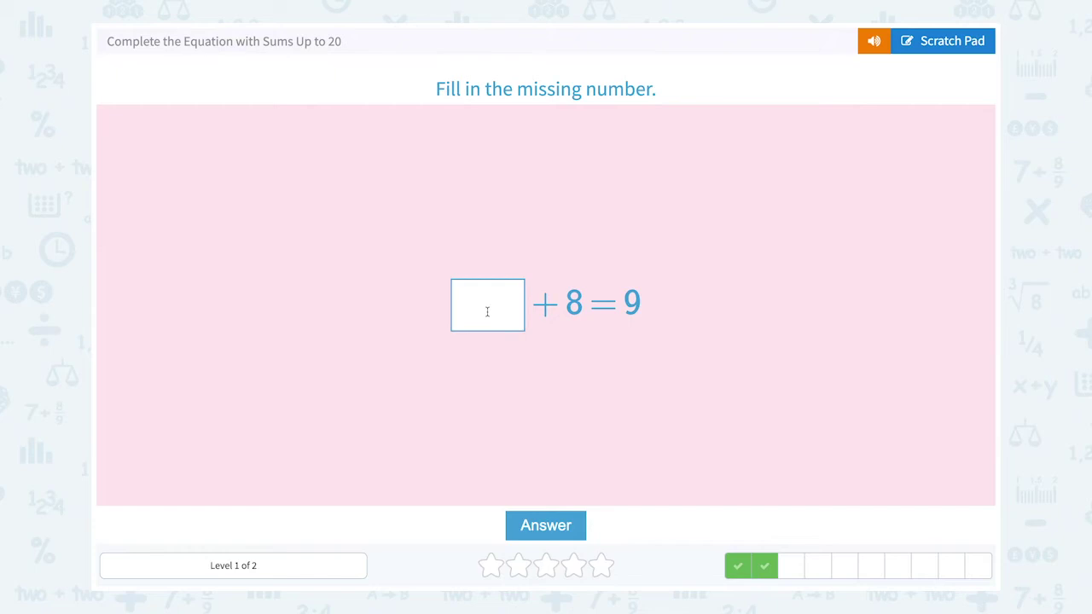
text(1)
click(562, 525)
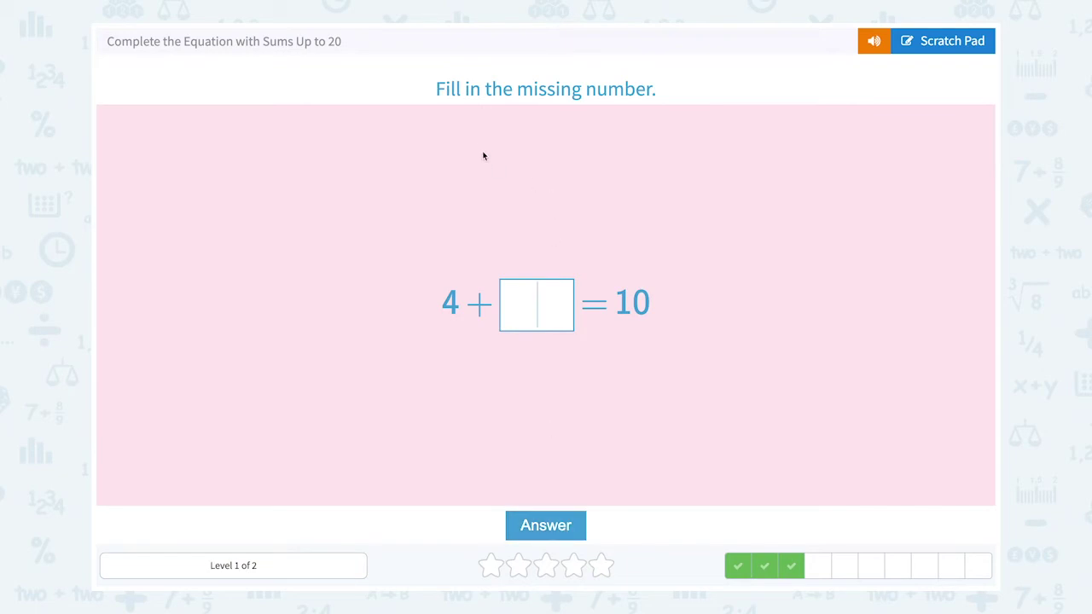
Sketch a ticked number line from 4 to 10 and count six steps
click(921, 48)
mouse_move(524, 298)
mouse_down()
mouse_move(522, 330)
mouse_move(543, 300)
mouse_move(543, 333)
mouse_up()
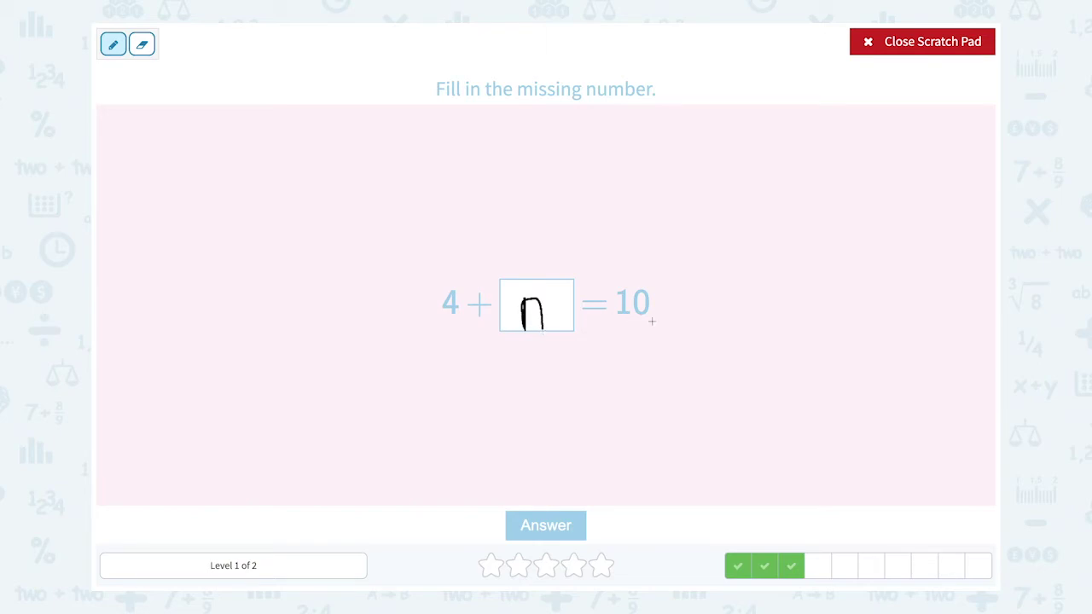
mouse_move(397, 206)
mouse_down()
mouse_move(634, 184)
mouse_move(626, 198)
mouse_up()
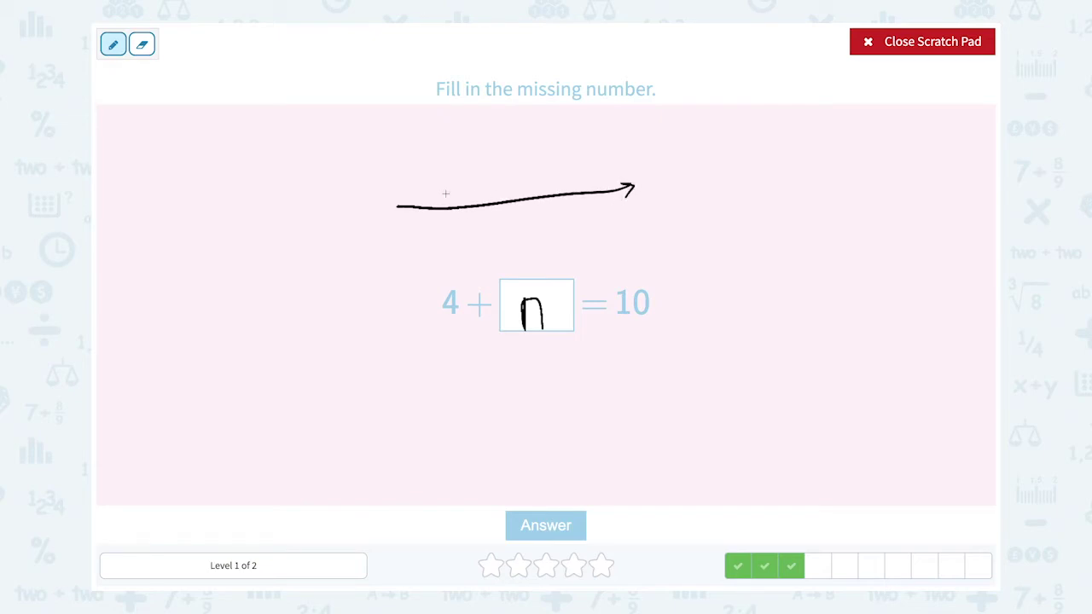
mouse_move(422, 198)
mouse_down()
mouse_move(415, 229)
mouse_move(432, 224)
mouse_move(421, 237)
mouse_up()
mouse_move(450, 197)
mouse_down()
mouse_move(451, 220)
mouse_move(589, 206)
mouse_move(586, 228)
mouse_move(606, 215)
mouse_move(597, 208)
mouse_up()
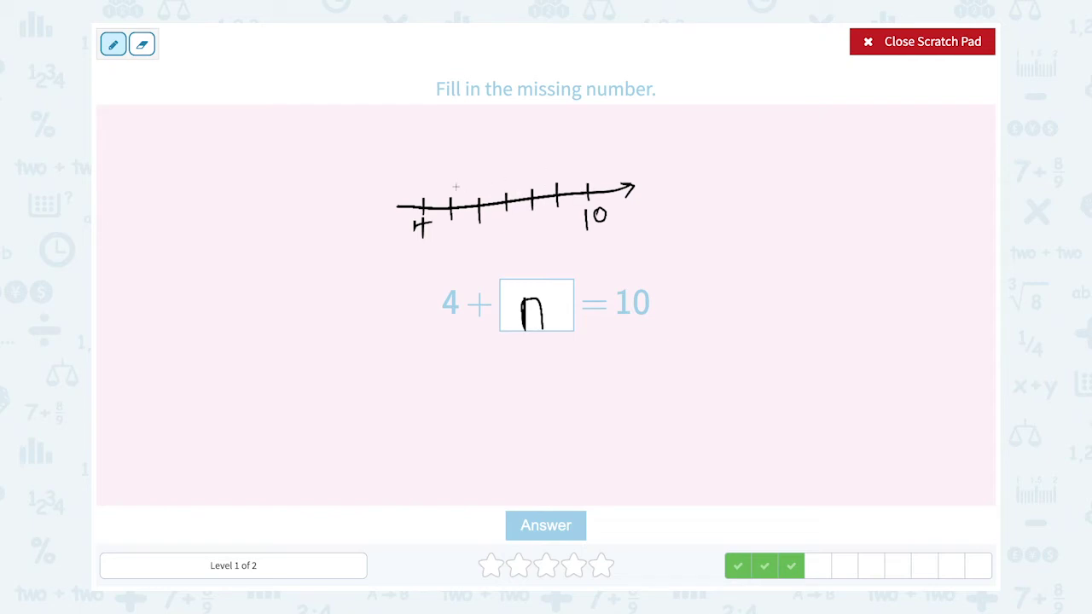
drag(531, 151, 531, 163)
mouse_move(541, 262)
mouse_down()
mouse_move(536, 286)
mouse_move(539, 278)
mouse_up()
Put away the scratch pad and submit 6 in the answer box
click(933, 47)
click(551, 301)
text(6)
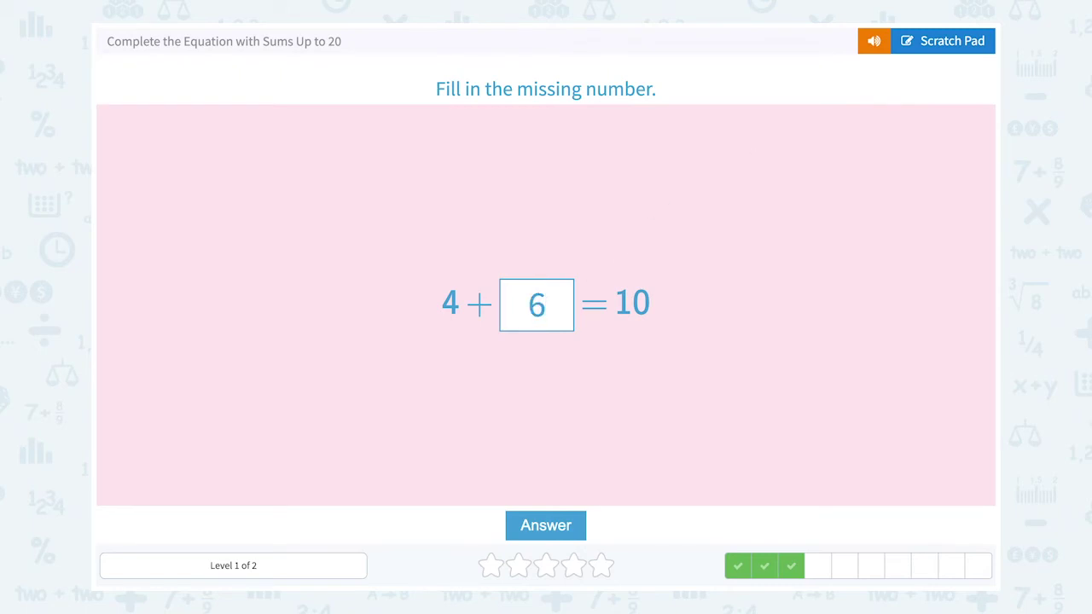
click(543, 527)
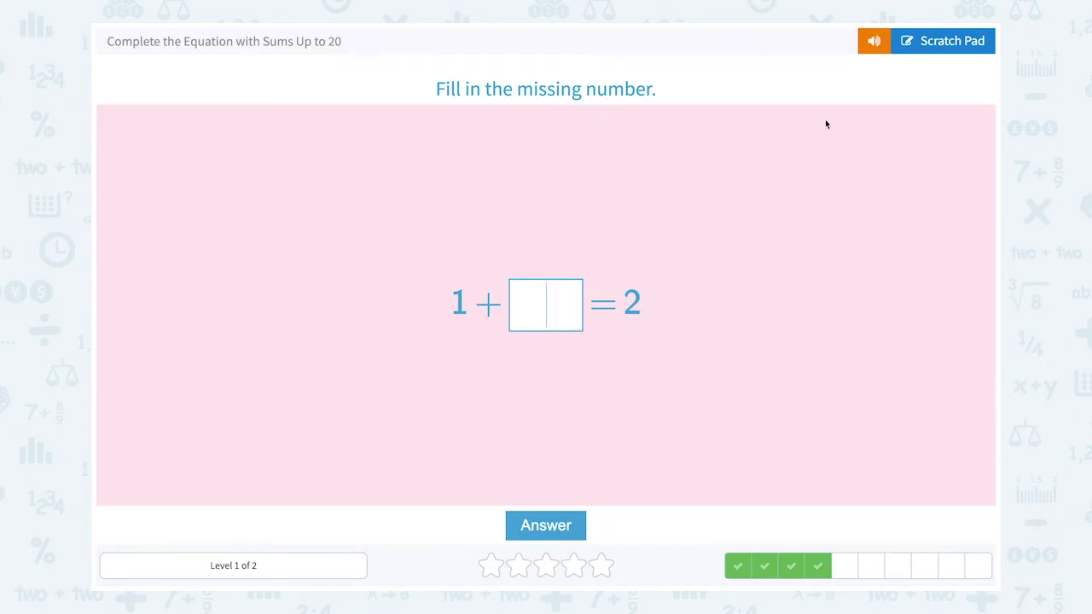
Sketch a number line with a single jump from 1 to 2 and note 1
click(949, 41)
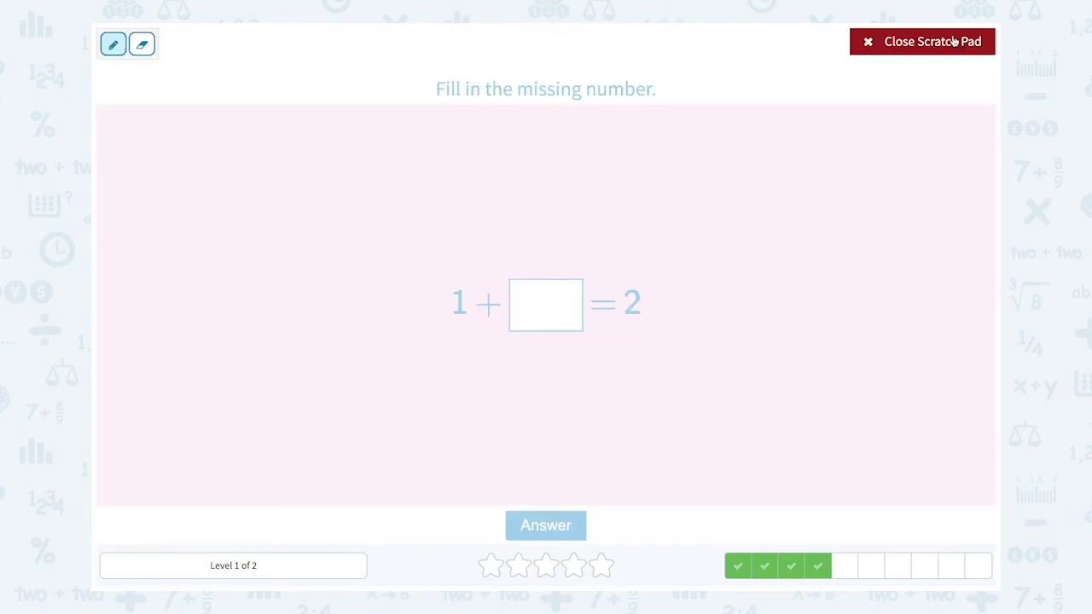
mouse_move(532, 322)
mouse_down()
mouse_move(544, 297)
mouse_move(552, 320)
mouse_up()
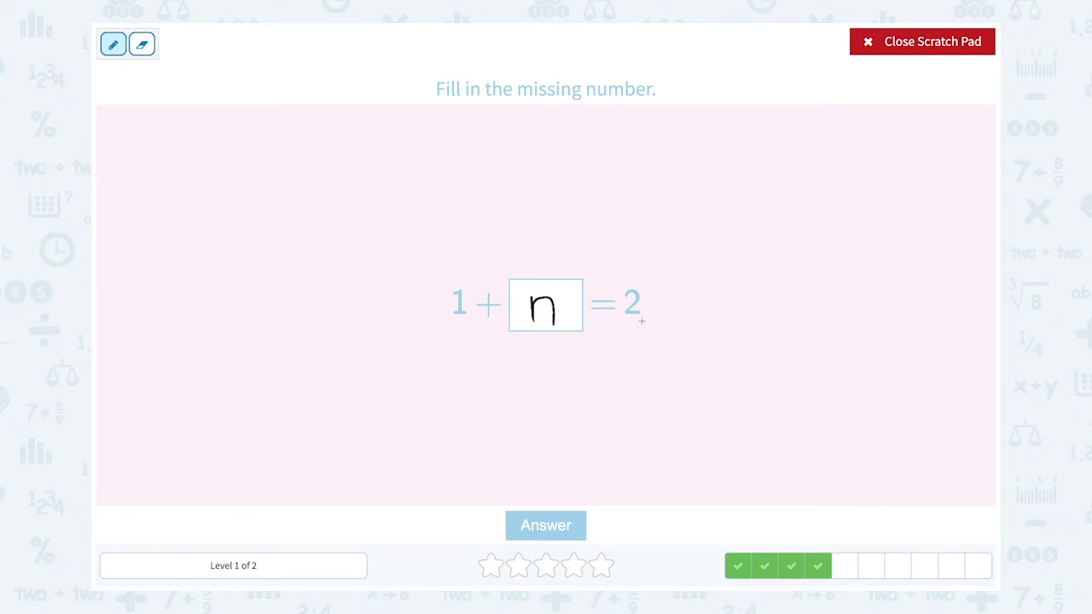
mouse_move(416, 205)
mouse_down()
mouse_move(632, 207)
mouse_move(617, 200)
mouse_move(614, 218)
mouse_up()
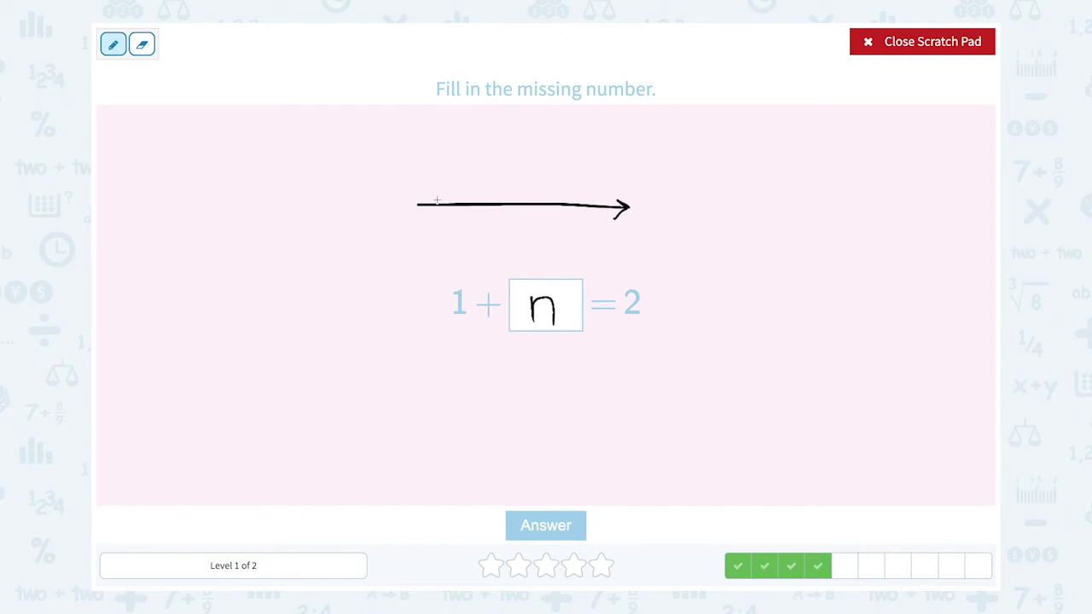
drag(442, 195, 442, 250)
mouse_move(483, 230)
mouse_down()
mouse_move(488, 245)
mouse_move(507, 245)
mouse_up()
mouse_move(443, 203)
mouse_down()
mouse_move(476, 181)
mouse_move(494, 201)
mouse_up()
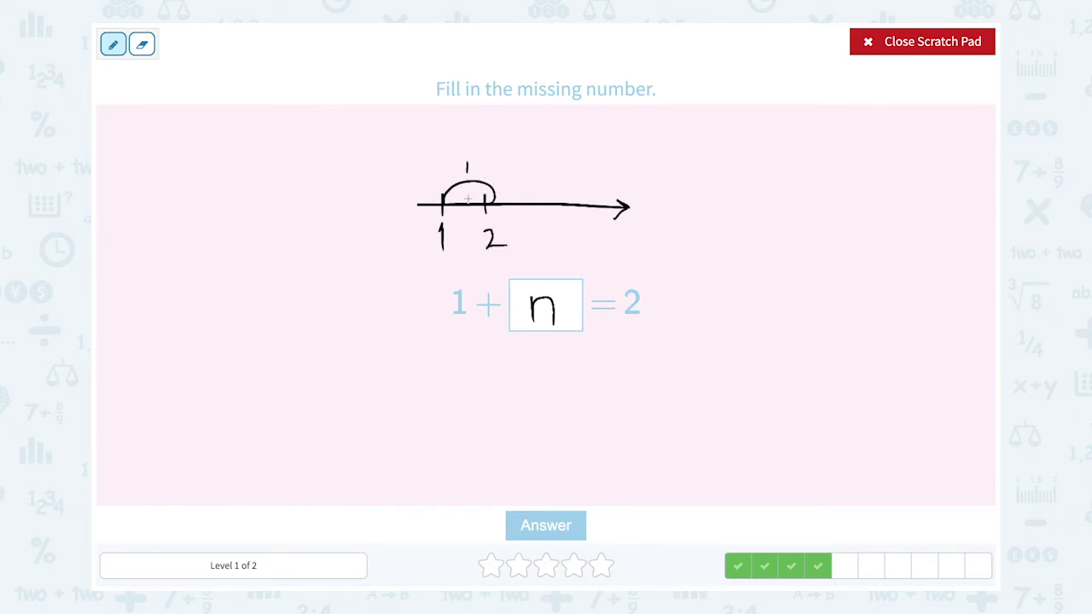
drag(559, 263, 560, 284)
Put away the scratch pad and submit 1 in the answer box
click(938, 42)
click(544, 298)
text(1)
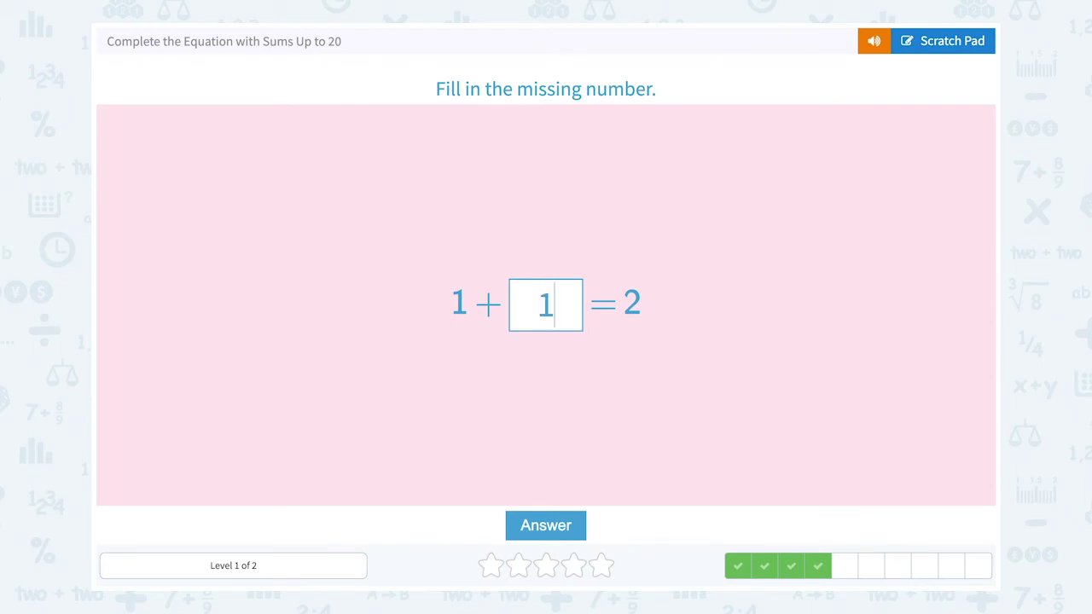
click(547, 527)
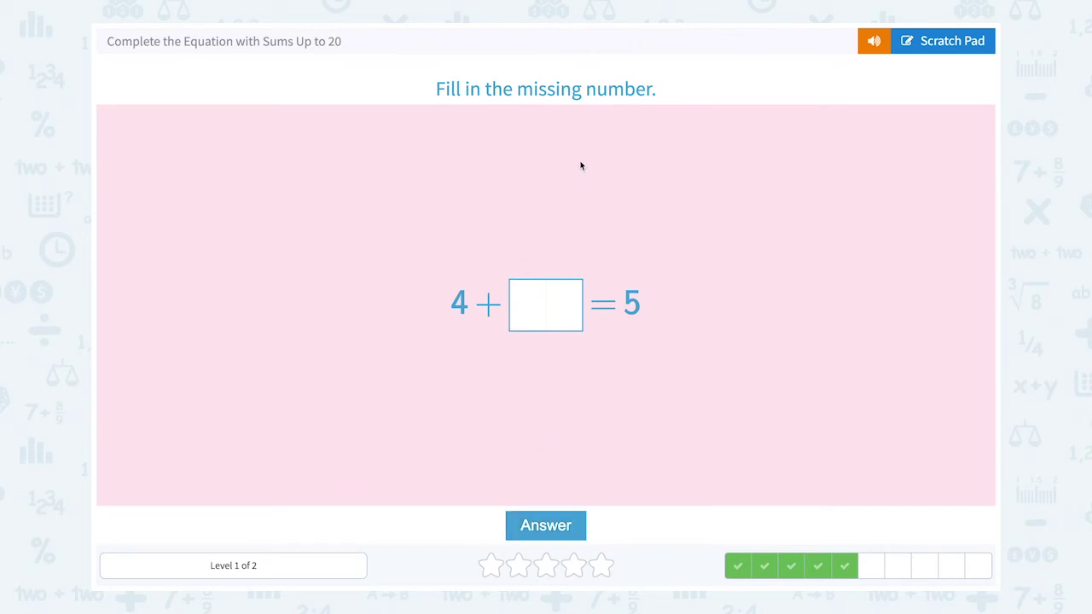
Sketch a number line with ticks at 4 and 5 and a one-hop count
click(938, 49)
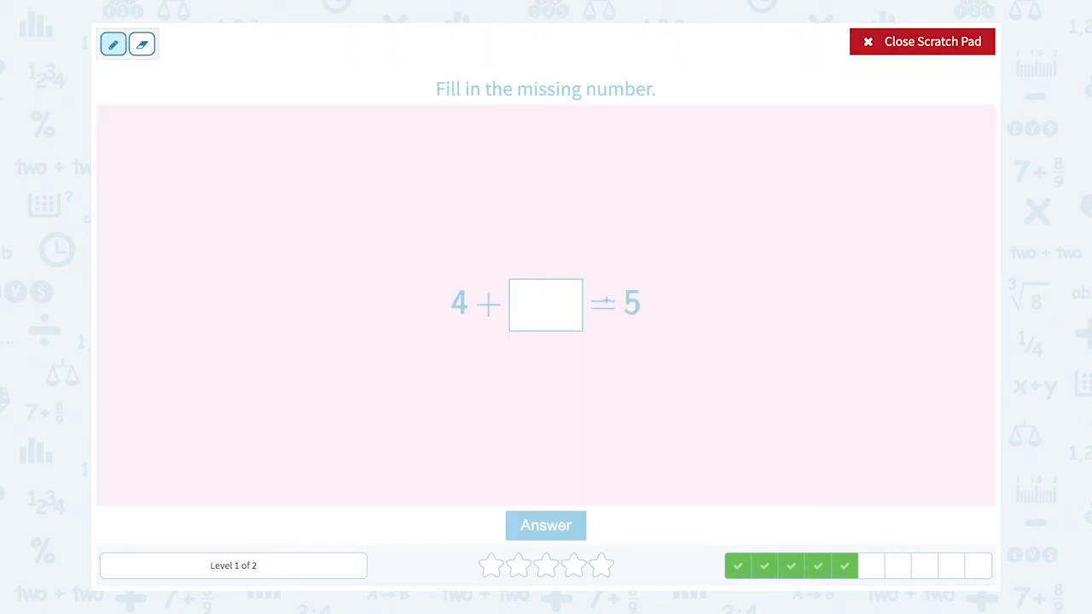
mouse_move(532, 292)
mouse_down()
mouse_move(531, 324)
mouse_move(550, 308)
mouse_move(548, 329)
mouse_up()
mouse_move(412, 216)
mouse_down()
mouse_move(633, 212)
mouse_move(625, 222)
mouse_up()
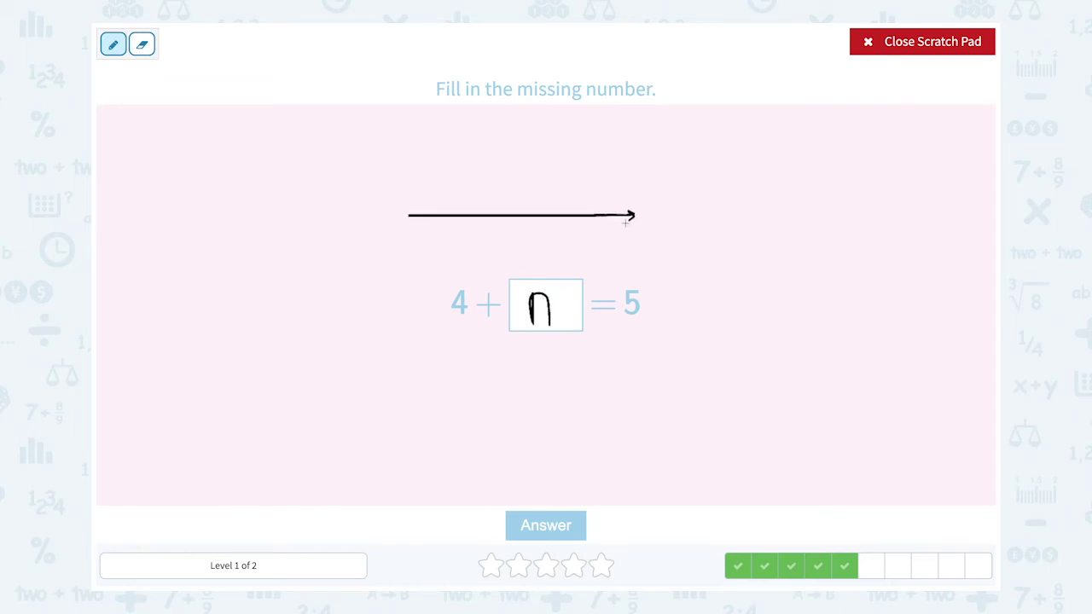
mouse_move(455, 207)
mouse_down()
mouse_move(465, 240)
mouse_move(454, 253)
mouse_up()
mouse_move(511, 208)
mouse_down()
mouse_move(518, 244)
mouse_move(505, 248)
mouse_up()
mouse_move(455, 218)
mouse_down()
mouse_move(507, 205)
mouse_move(520, 216)
mouse_up()
drag(566, 273, 566, 294)
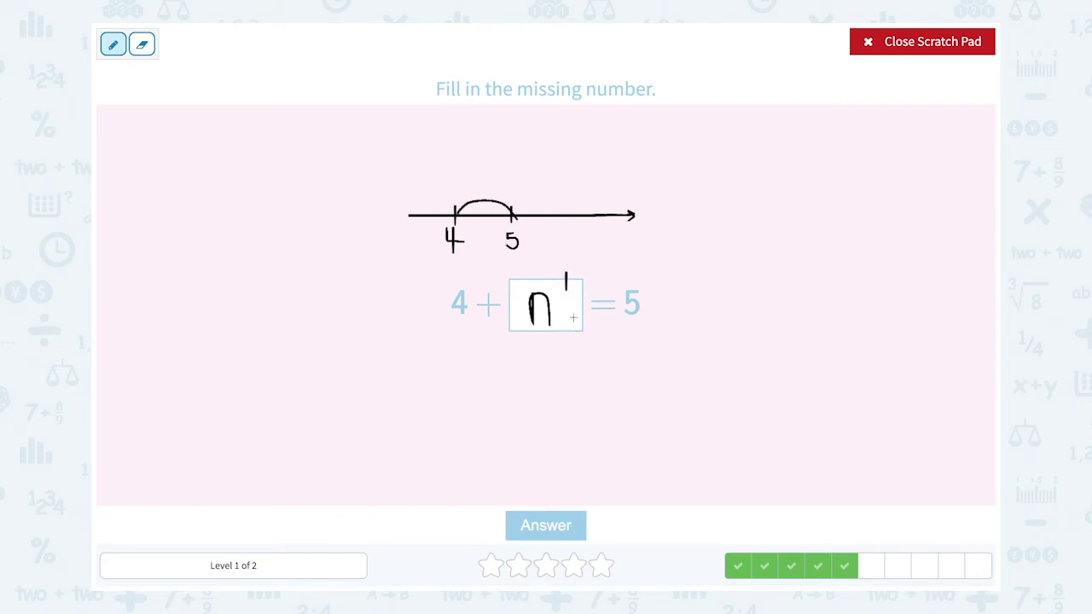
Put away the scratch pad and submit 1 in the answer box
click(926, 43)
click(523, 316)
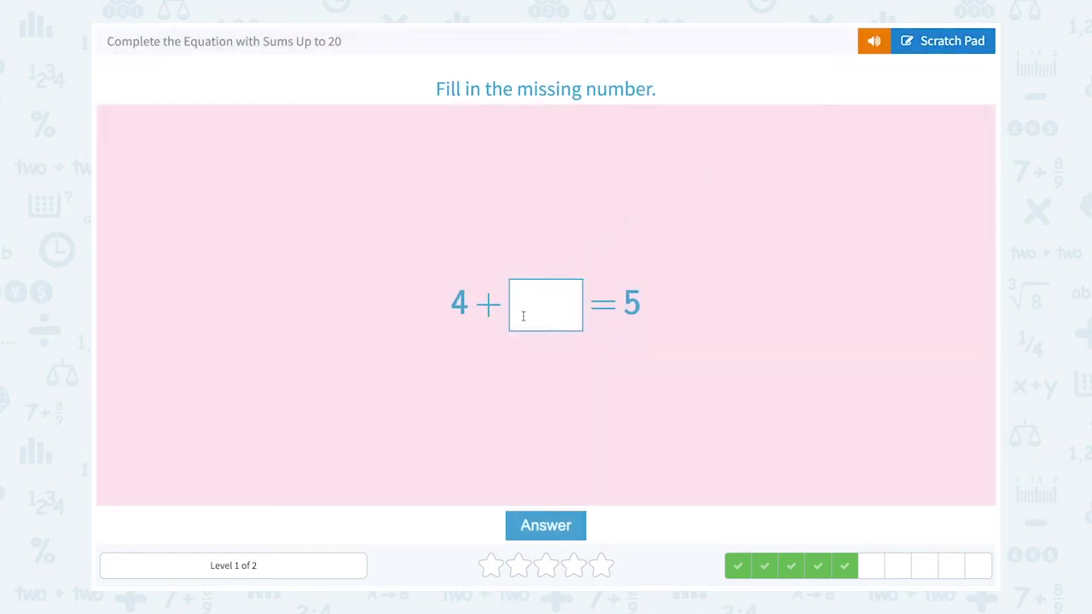
text(1)
click(572, 524)
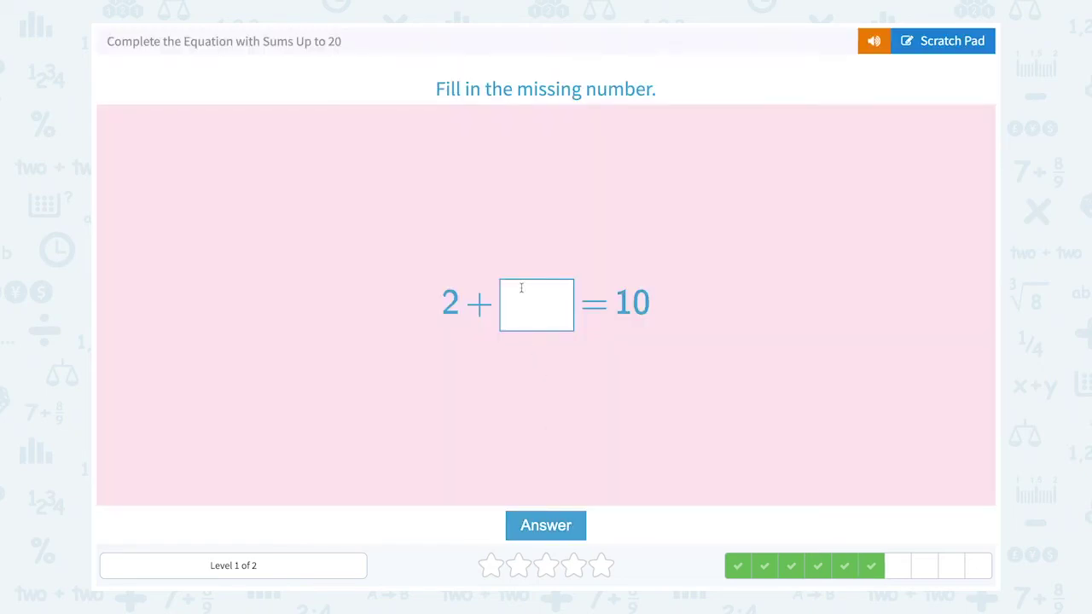
Sketch a number line from 2 to 10 with hops and write 8
click(934, 40)
mouse_move(370, 211)
mouse_down()
mouse_move(706, 197)
mouse_move(688, 210)
mouse_up()
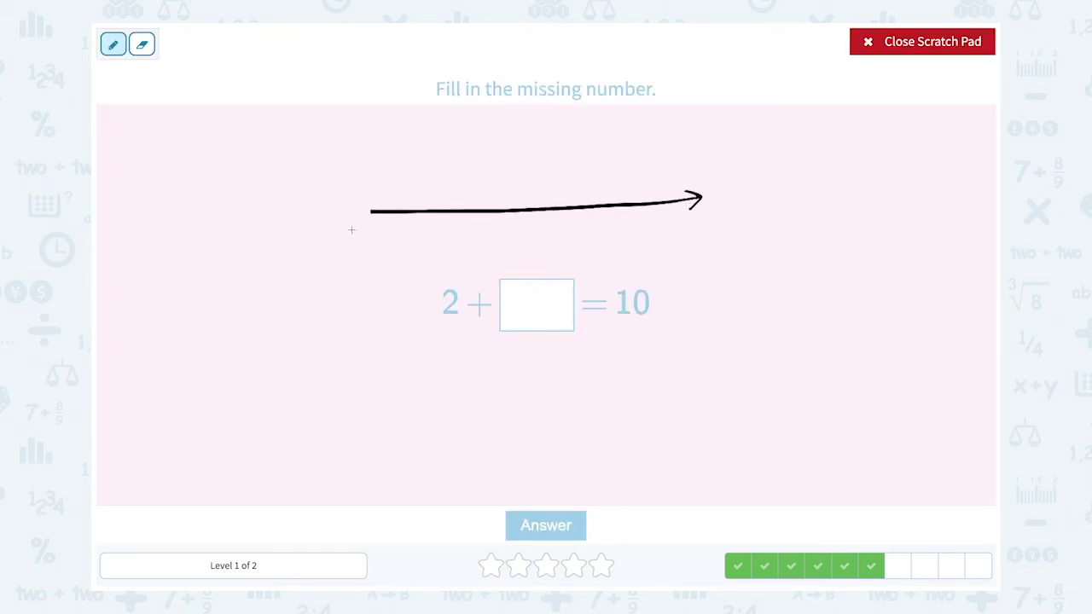
mouse_move(395, 199)
mouse_down()
mouse_move(385, 247)
mouse_move(403, 245)
mouse_move(415, 226)
mouse_move(469, 224)
mouse_up()
mouse_move(522, 201)
mouse_down()
mouse_move(523, 224)
mouse_move(626, 226)
mouse_move(624, 241)
mouse_move(638, 241)
mouse_move(642, 224)
mouse_up()
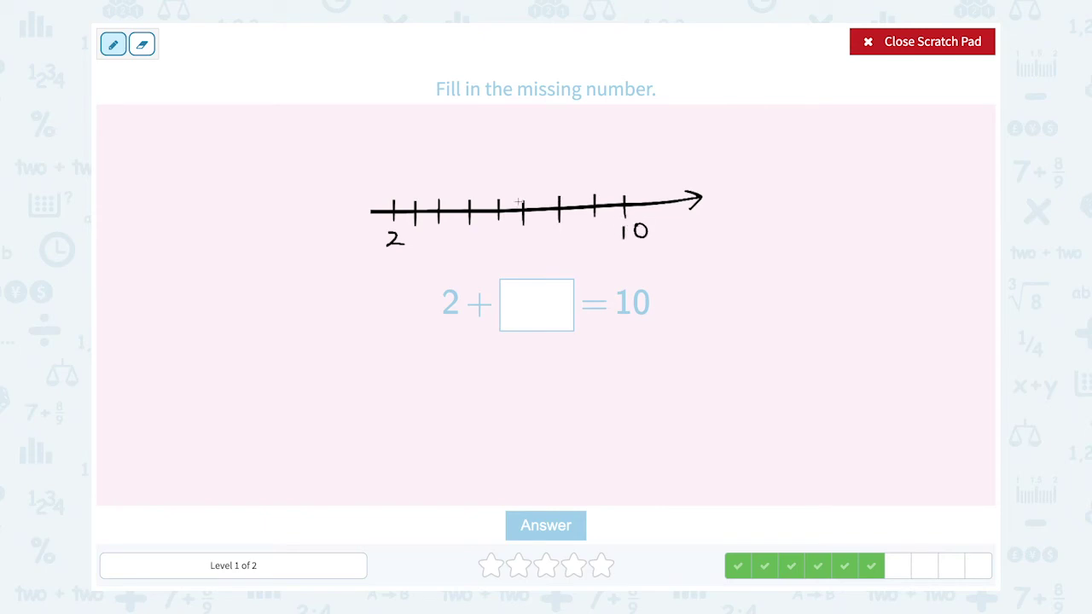
mouse_move(394, 213)
mouse_down()
mouse_move(401, 202)
mouse_move(416, 214)
mouse_move(424, 203)
mouse_move(440, 211)
mouse_move(461, 200)
mouse_move(472, 213)
mouse_move(517, 201)
mouse_move(563, 212)
mouse_move(565, 199)
mouse_move(594, 211)
mouse_move(608, 193)
mouse_move(626, 207)
mouse_up()
mouse_move(543, 291)
mouse_down()
mouse_move(546, 331)
mouse_move(548, 282)
mouse_up()
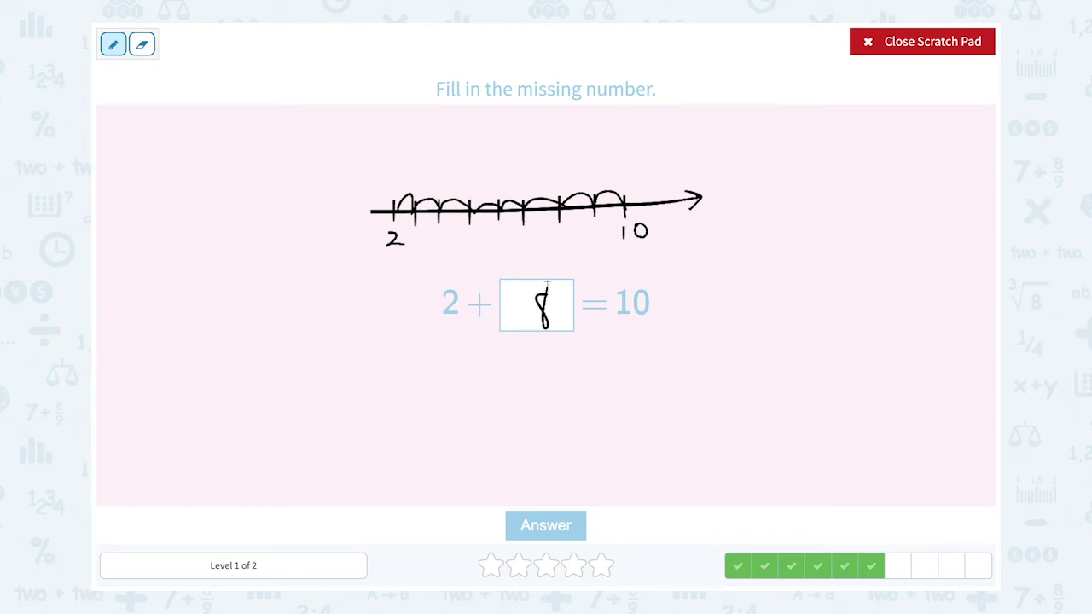
Put away the scratch pad and submit 8 in the answer box
click(921, 48)
click(537, 297)
text(8)
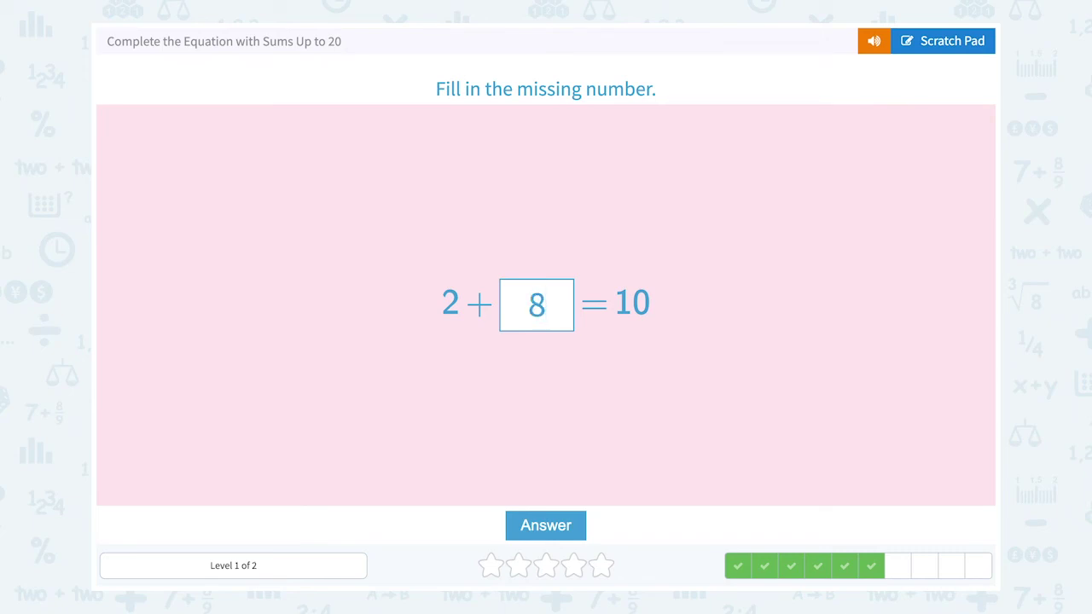
click(558, 525)
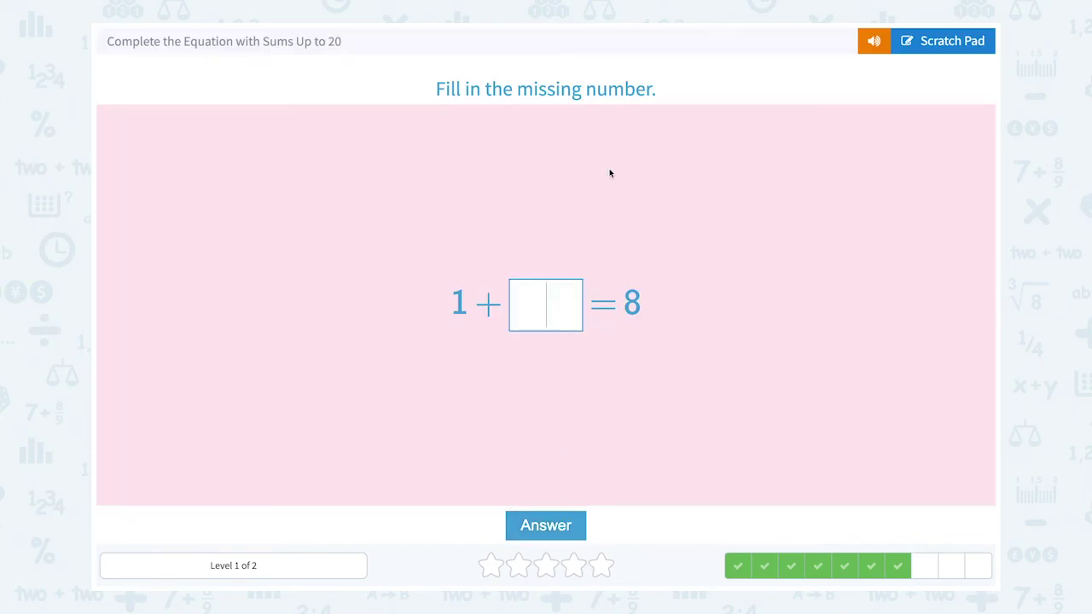
Sketch a ticked number line from 1 to 8 with hops and write the count 7
click(929, 40)
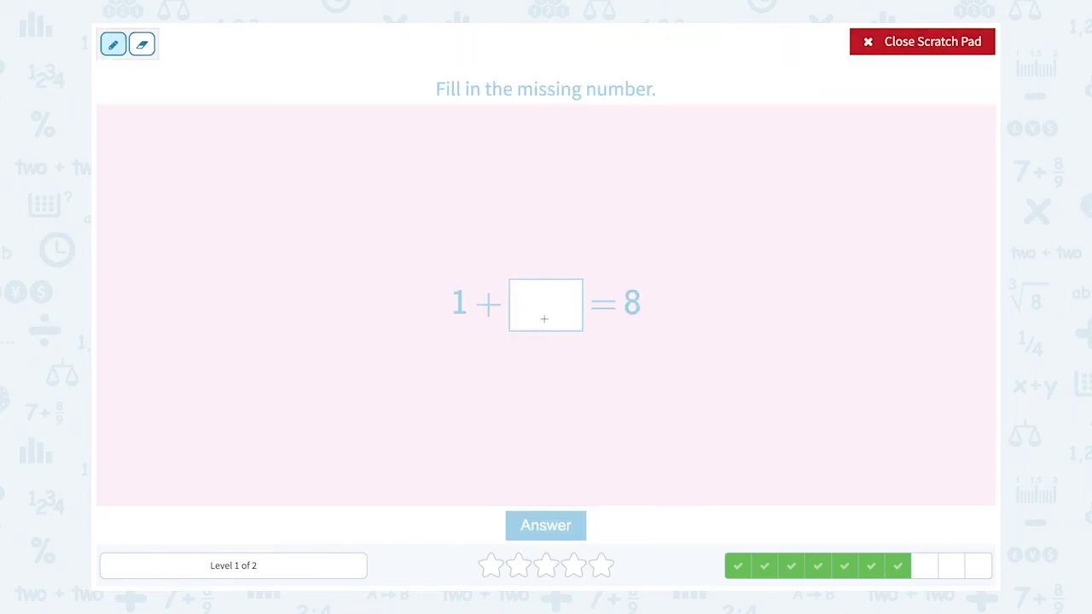
mouse_move(538, 316)
mouse_down()
mouse_move(543, 299)
mouse_move(550, 324)
mouse_up()
mouse_move(395, 216)
mouse_down()
mouse_move(723, 210)
mouse_move(715, 218)
mouse_up()
drag(429, 205, 430, 271)
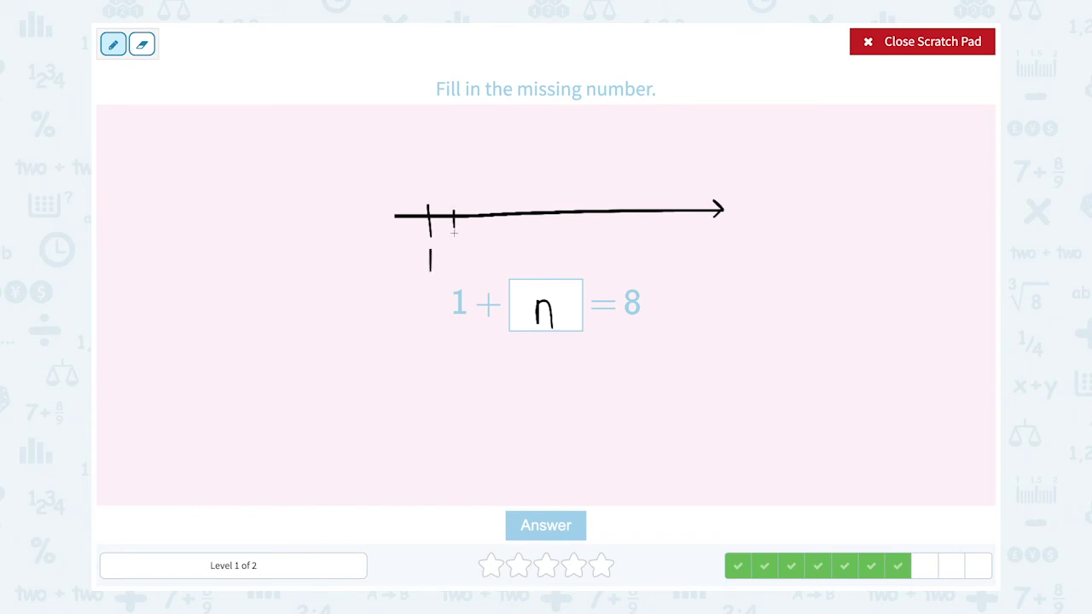
drag(477, 206, 476, 228)
drag(531, 203, 533, 221)
mouse_move(603, 197)
mouse_down()
mouse_move(606, 218)
mouse_move(642, 225)
mouse_move(646, 258)
mouse_move(654, 230)
mouse_up()
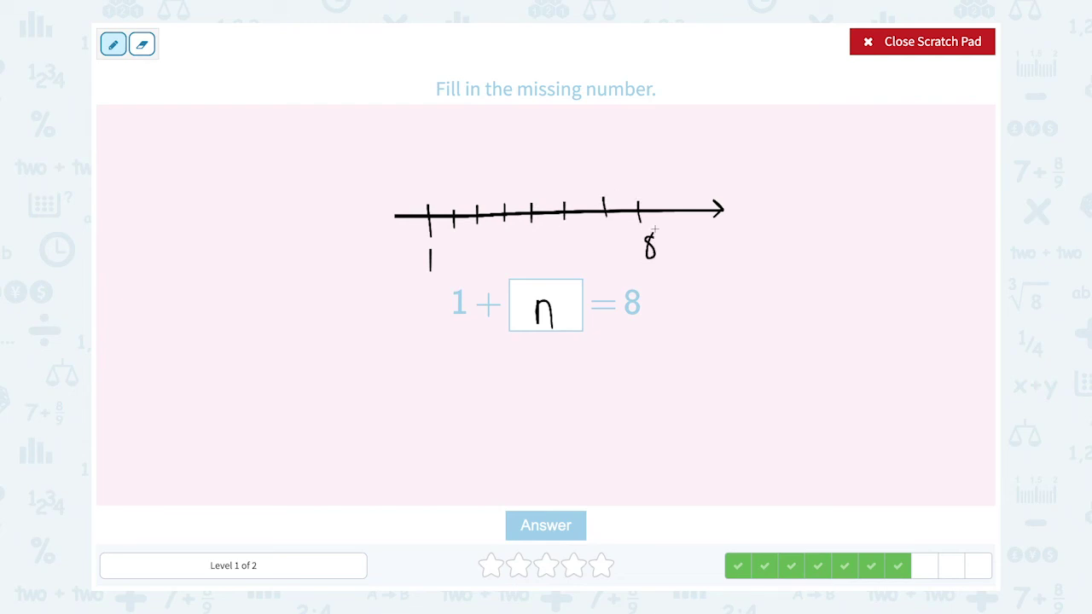
mouse_move(428, 213)
mouse_down()
mouse_move(589, 201)
mouse_move(608, 212)
mouse_move(618, 197)
mouse_move(644, 215)
mouse_up()
drag(538, 147, 529, 193)
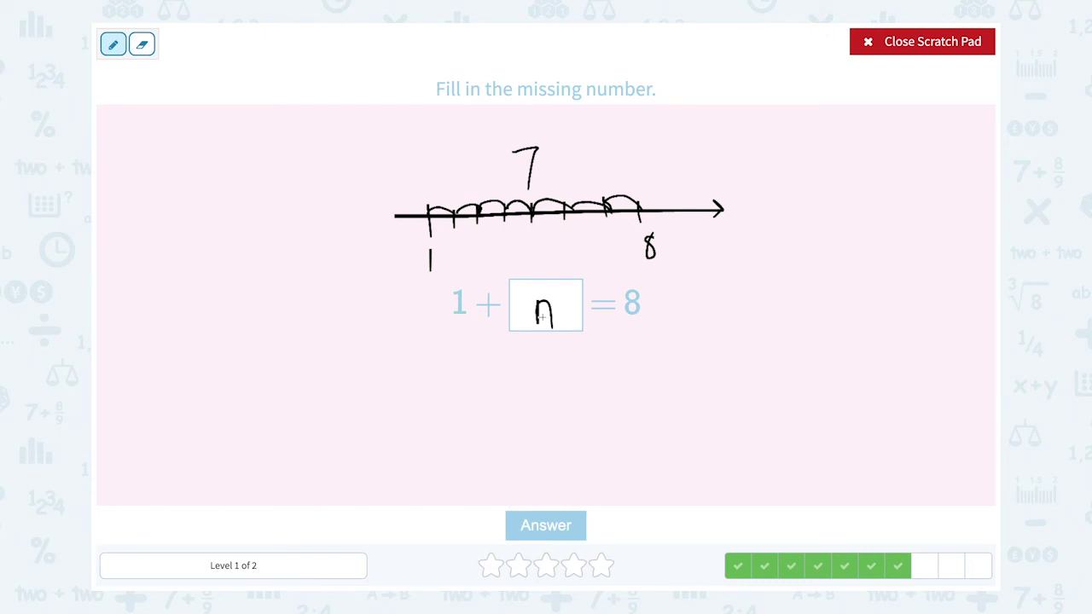
mouse_move(541, 251)
mouse_down()
mouse_move(560, 254)
mouse_move(555, 301)
mouse_up()
Put away the scratch pad and submit 7 in the answer box
click(902, 49)
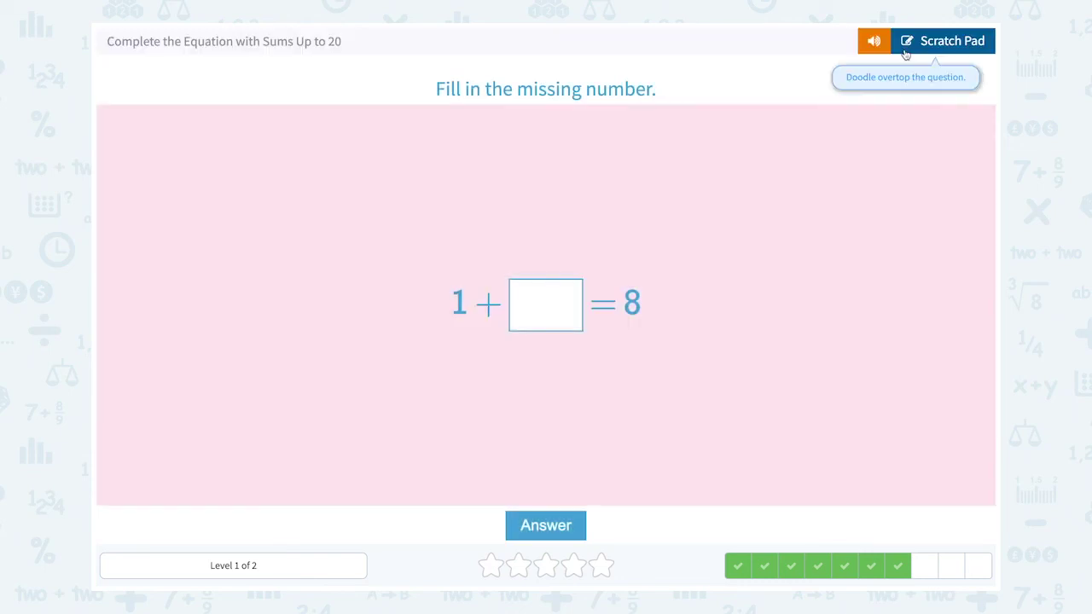
click(543, 316)
text(7)
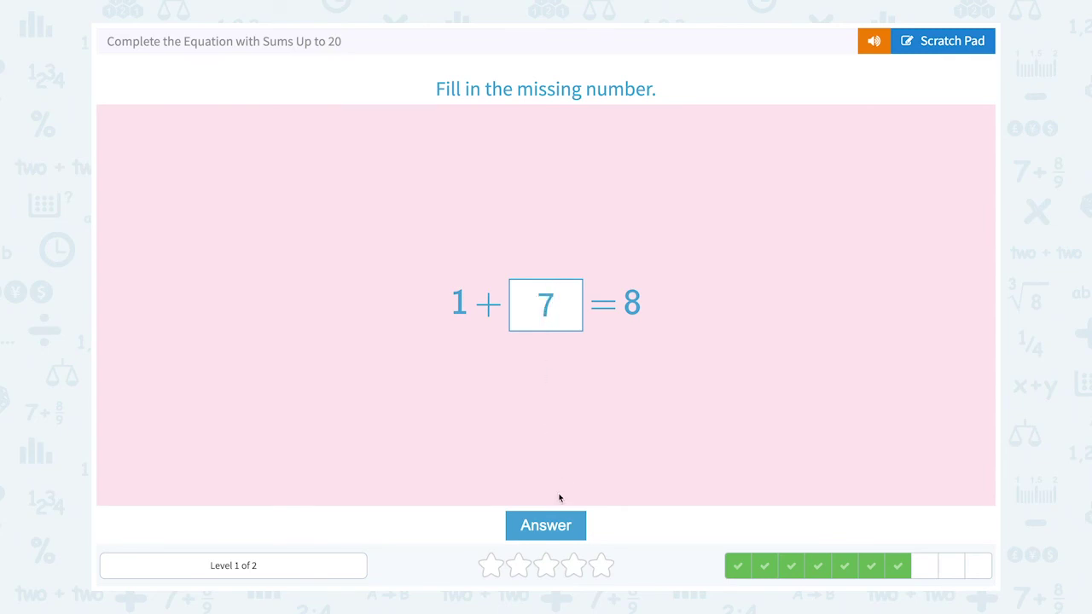
click(568, 527)
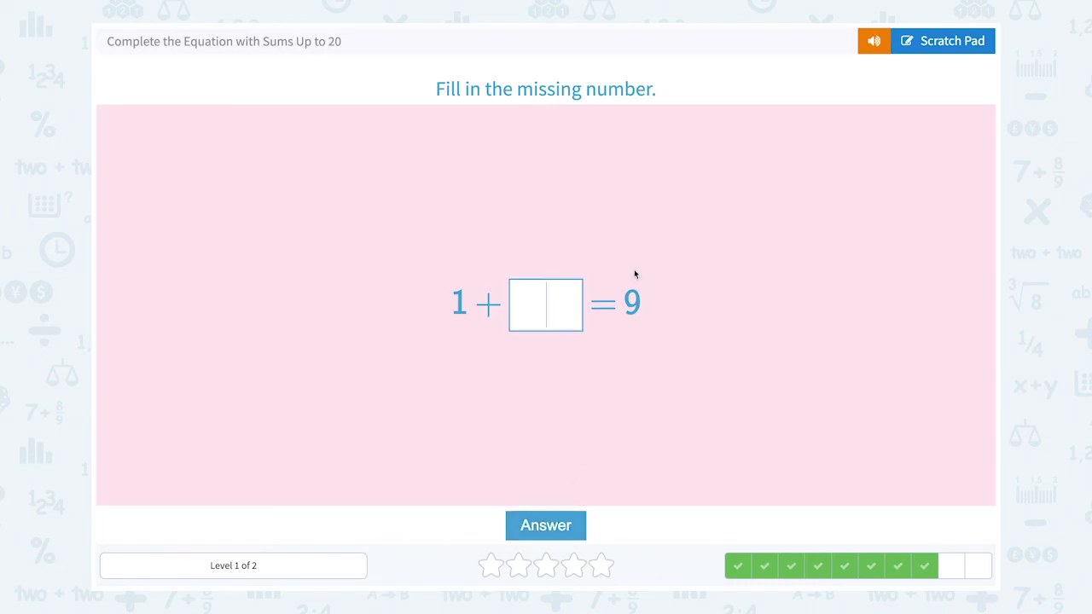
Sketch a number line from 1 to 9 with hops and write the count 8
mouse_move(944, 24)
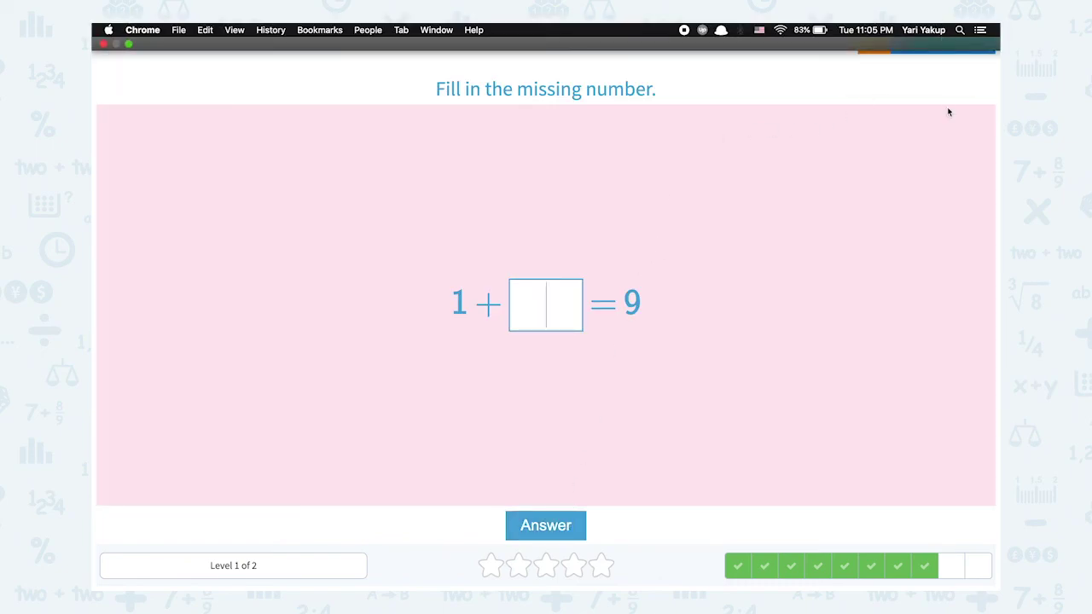
click(943, 43)
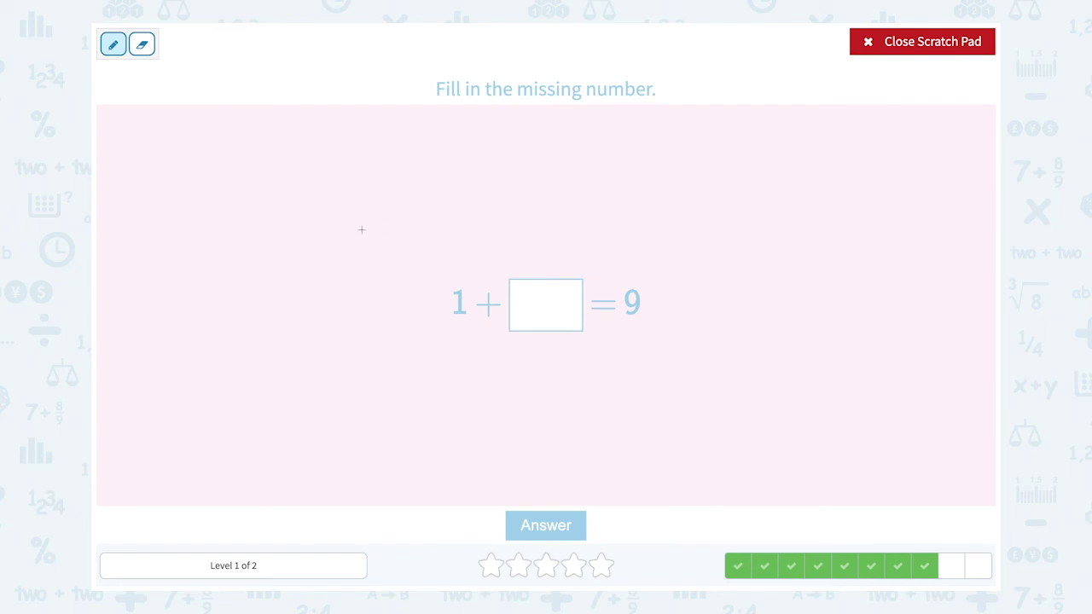
mouse_move(360, 227)
mouse_down()
mouse_move(628, 233)
mouse_move(621, 241)
mouse_up()
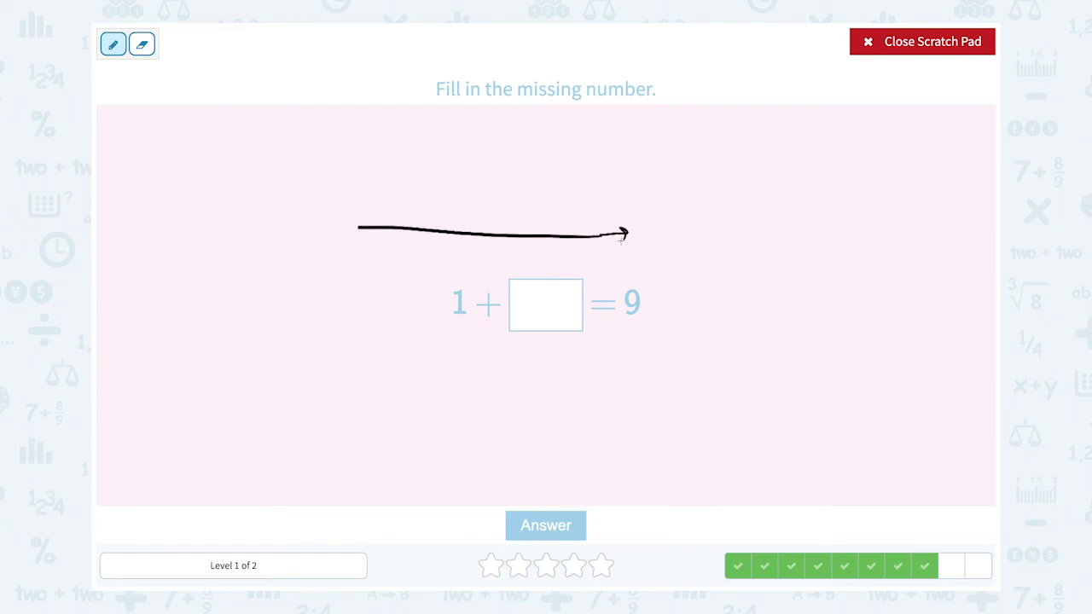
drag(376, 219, 375, 259)
mouse_move(416, 224)
mouse_down()
mouse_move(417, 242)
mouse_move(591, 245)
mouse_move(600, 260)
mouse_up()
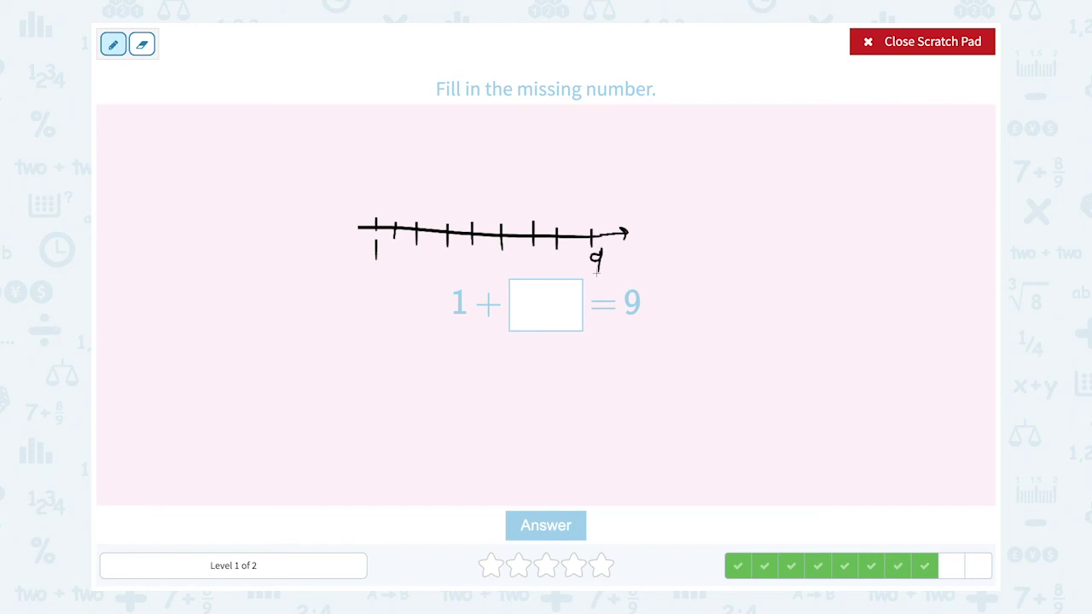
mouse_move(377, 224)
mouse_down()
mouse_move(394, 227)
mouse_move(406, 210)
mouse_move(417, 227)
mouse_move(424, 217)
mouse_move(502, 237)
mouse_move(519, 221)
mouse_move(591, 238)
mouse_up()
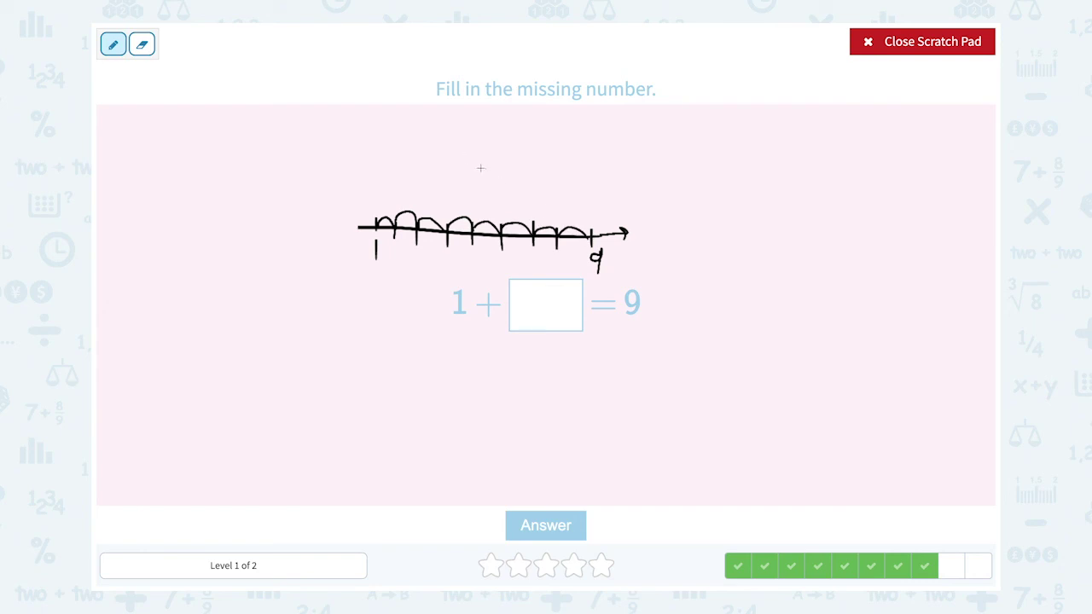
drag(493, 190, 489, 167)
mouse_move(543, 283)
mouse_down()
mouse_move(561, 324)
mouse_move(555, 275)
mouse_up()
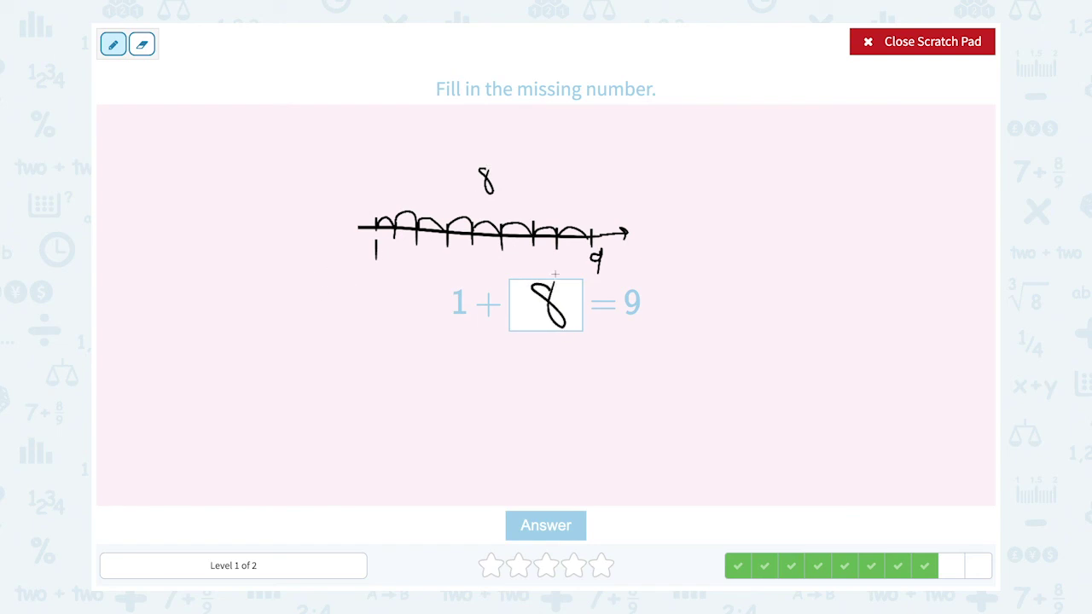
Put away the scratch pad and submit 8 in the answer box
click(904, 44)
click(523, 316)
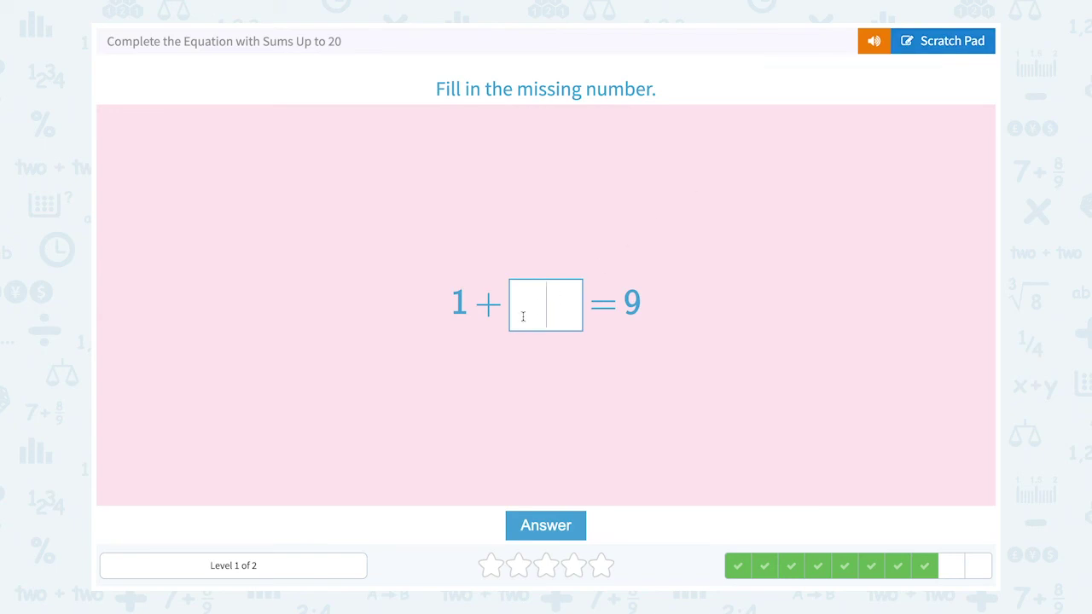
text(8)
click(546, 515)
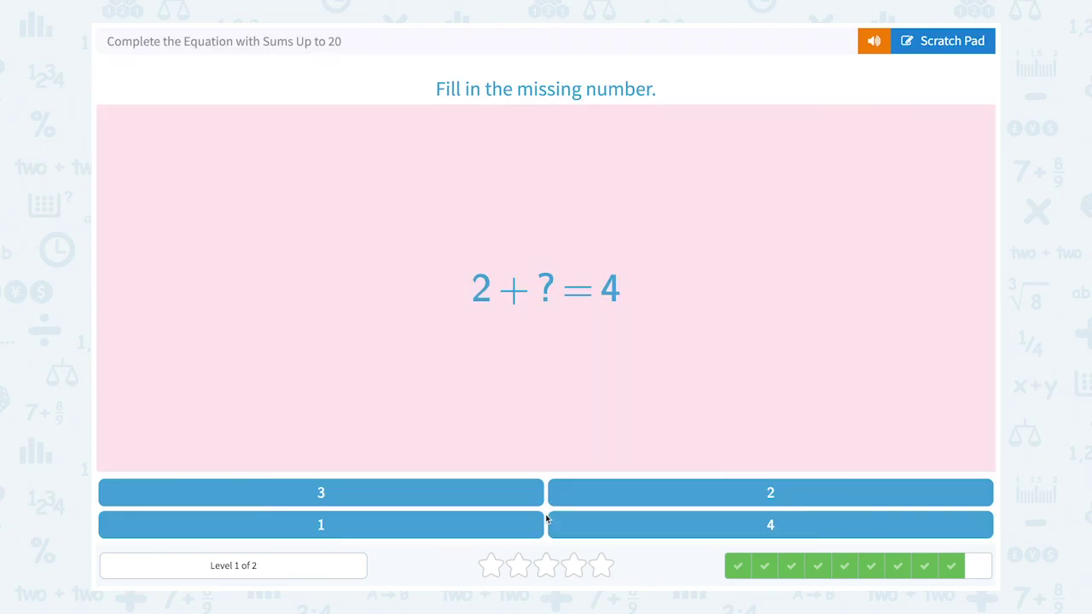
Sketch a number line with ticks at 2, 3, 4 and write the hop count 2
click(941, 53)
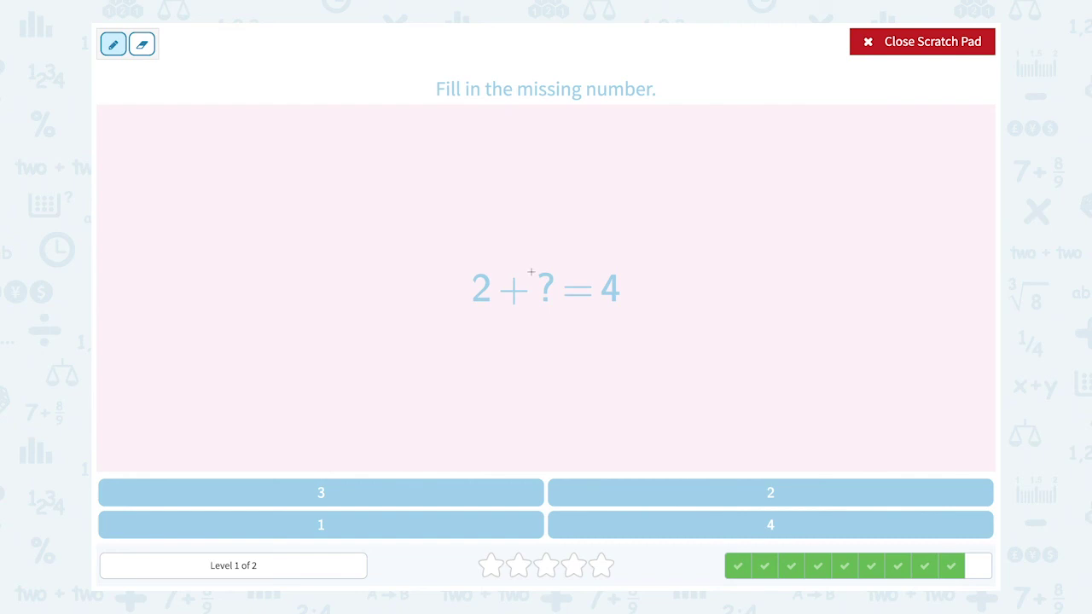
mouse_move(429, 194)
mouse_down()
mouse_move(654, 187)
mouse_move(648, 199)
mouse_up()
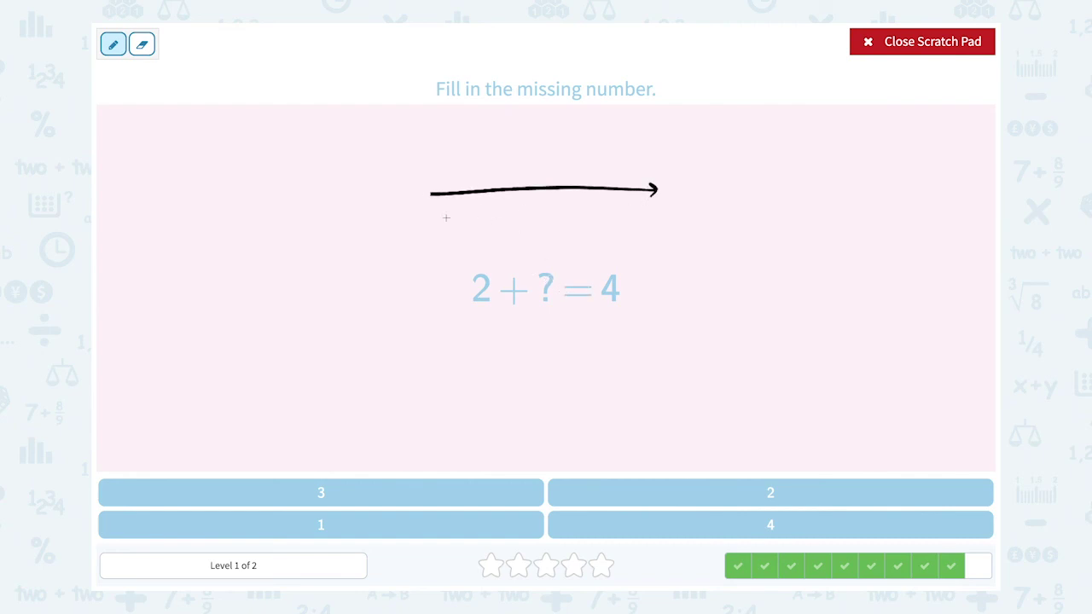
mouse_move(456, 183)
mouse_down()
mouse_move(451, 243)
mouse_move(465, 244)
mouse_up()
mouse_move(502, 182)
mouse_down()
mouse_move(503, 203)
mouse_move(552, 205)
mouse_move(569, 226)
mouse_move(558, 234)
mouse_up()
drag(456, 194, 556, 190)
drag(500, 143, 512, 156)
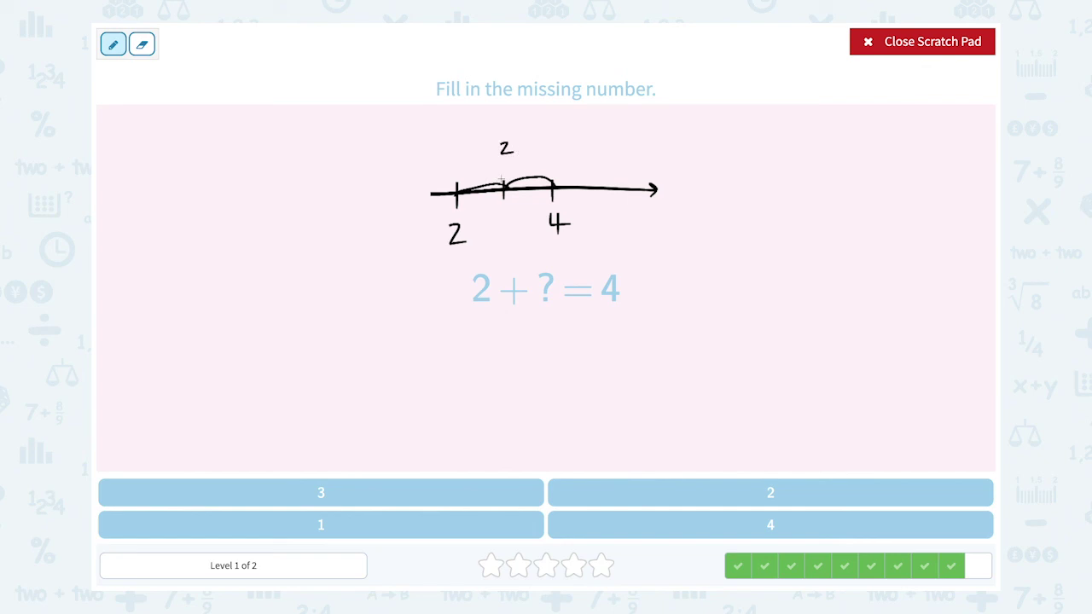
Write 2 over the question mark, put the pad away, and choose 2
drag(534, 266, 562, 309)
click(923, 54)
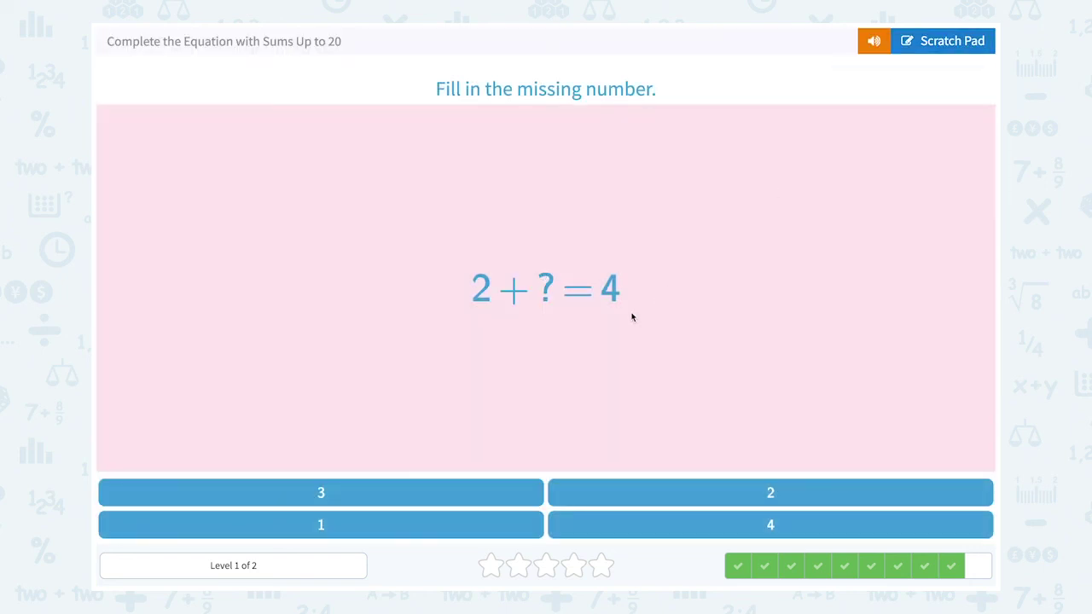
click(649, 500)
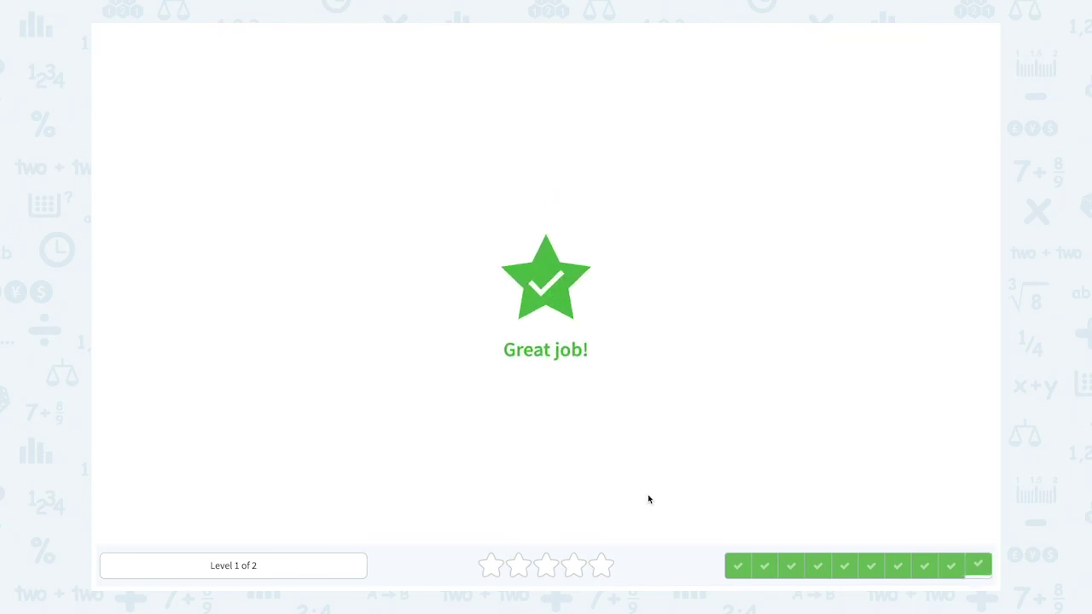